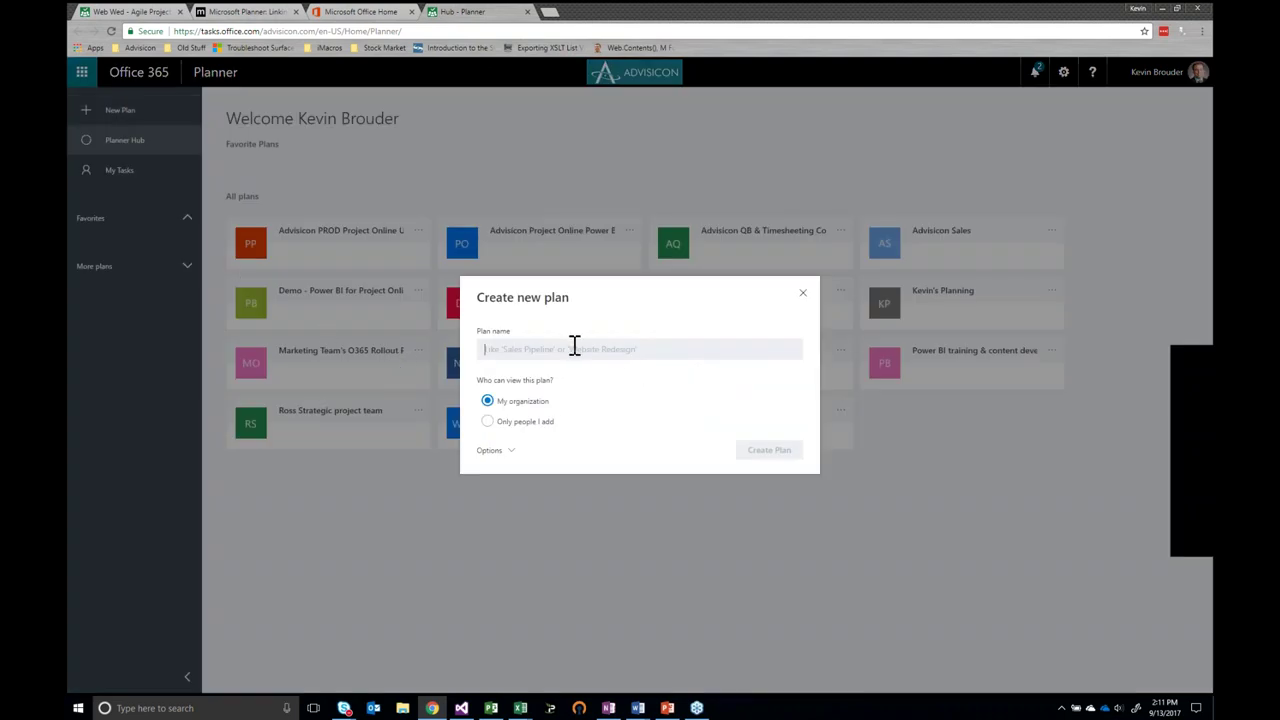
Draft a plan named Temp for only people I add, view Options, then discard it
{"action": "type", "text": "Temp"}
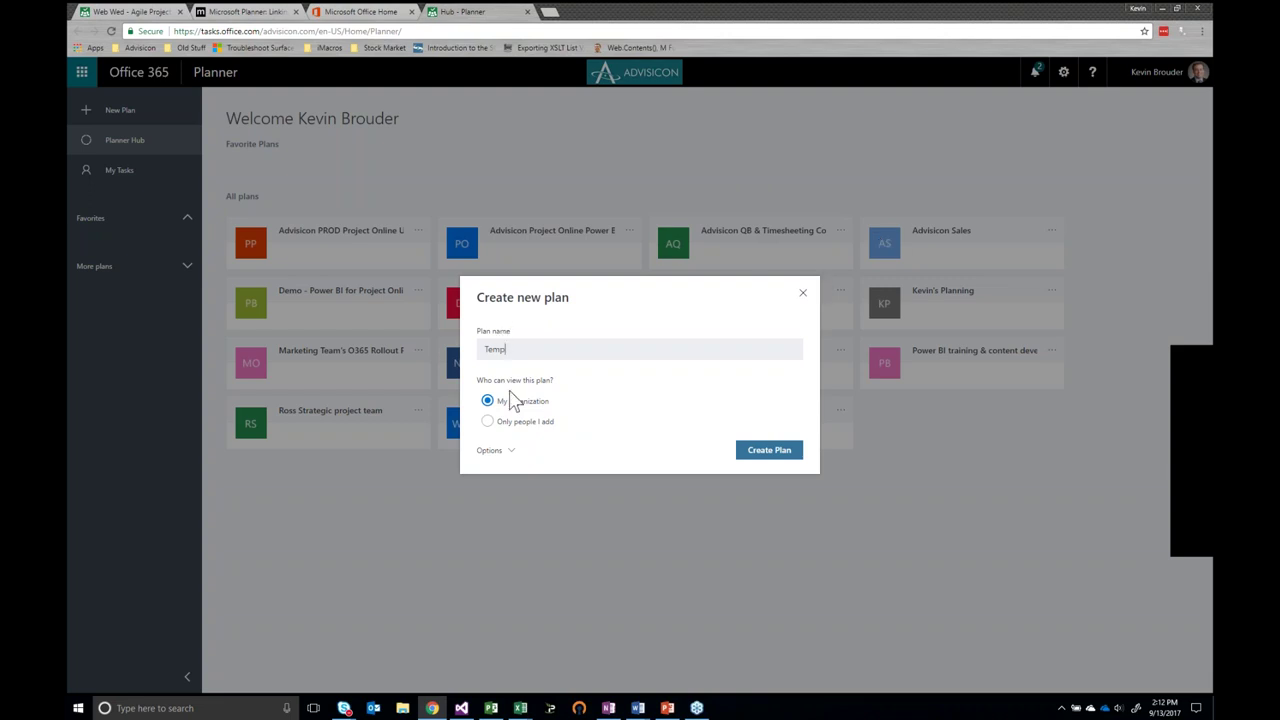
{"action": "left_click", "coordinate": [505, 424]}
{"action": "left_click", "coordinate": [515, 453]}
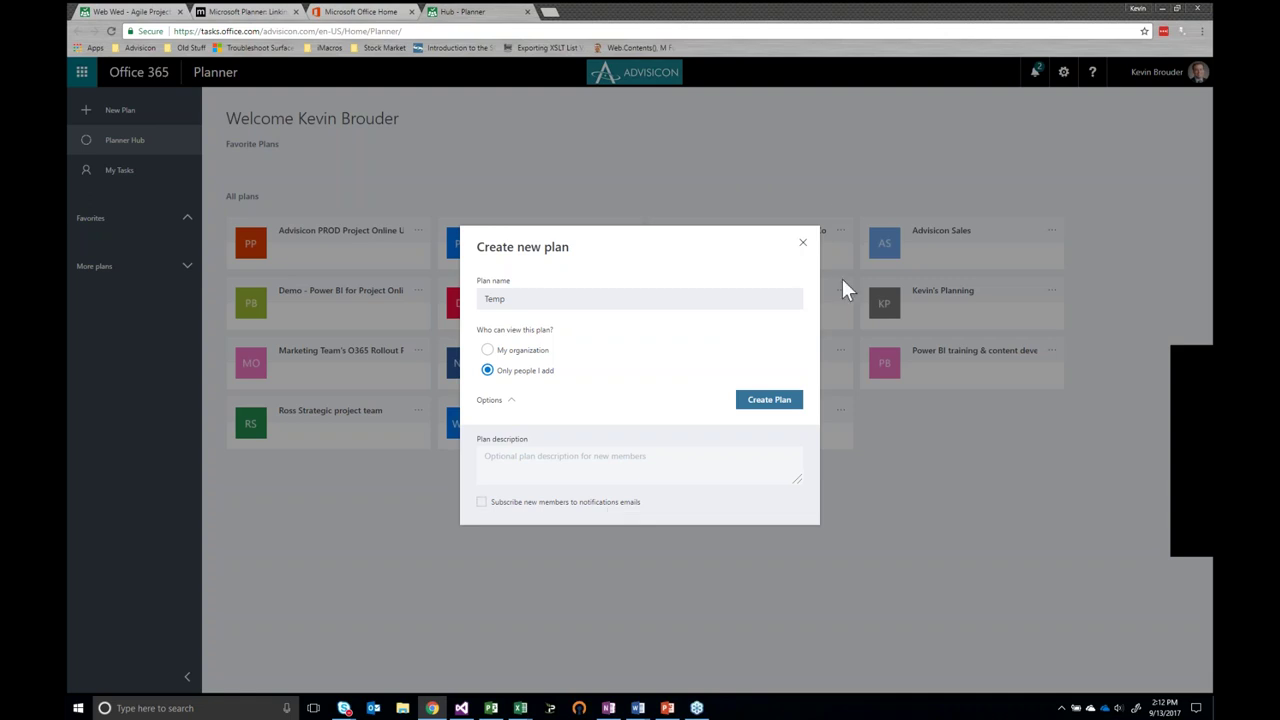
{"action": "left_click", "coordinate": [802, 246]}
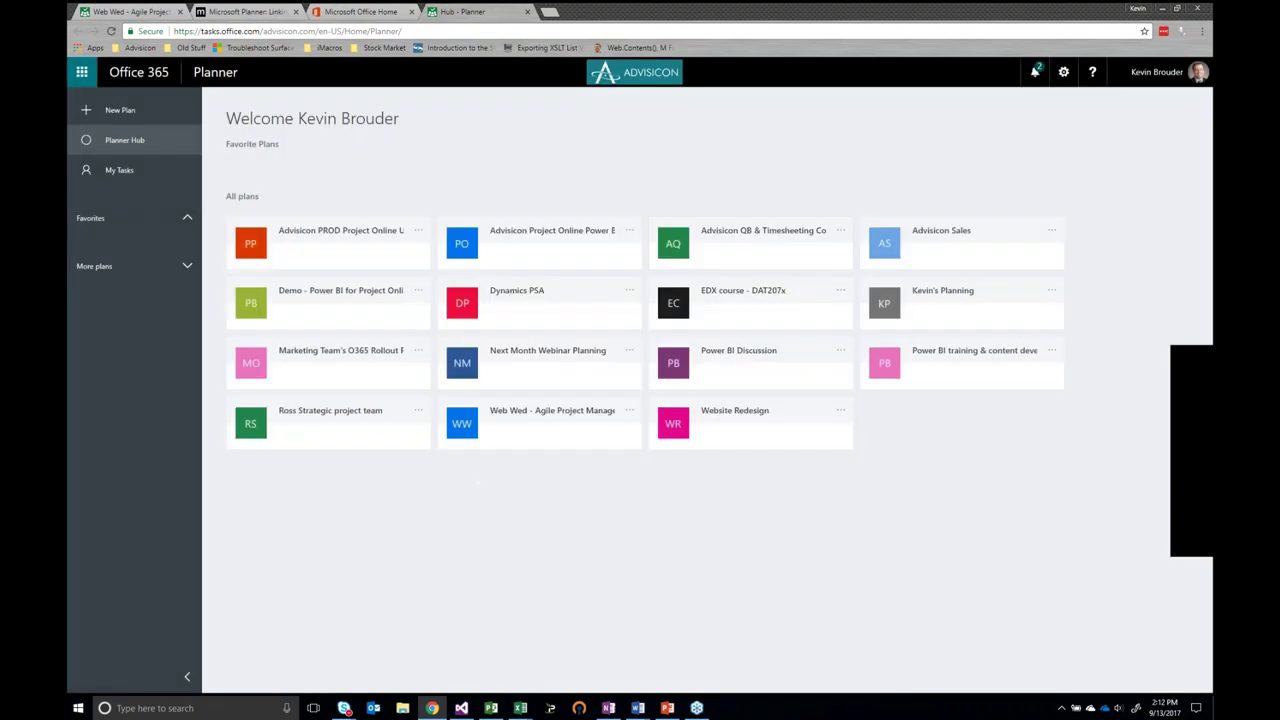
Open the Web Wed - Agile Project board, review the Backlog and Sprint 1 bucket names, and start a Backlog task
{"action": "left_click", "coordinate": [130, 11]}
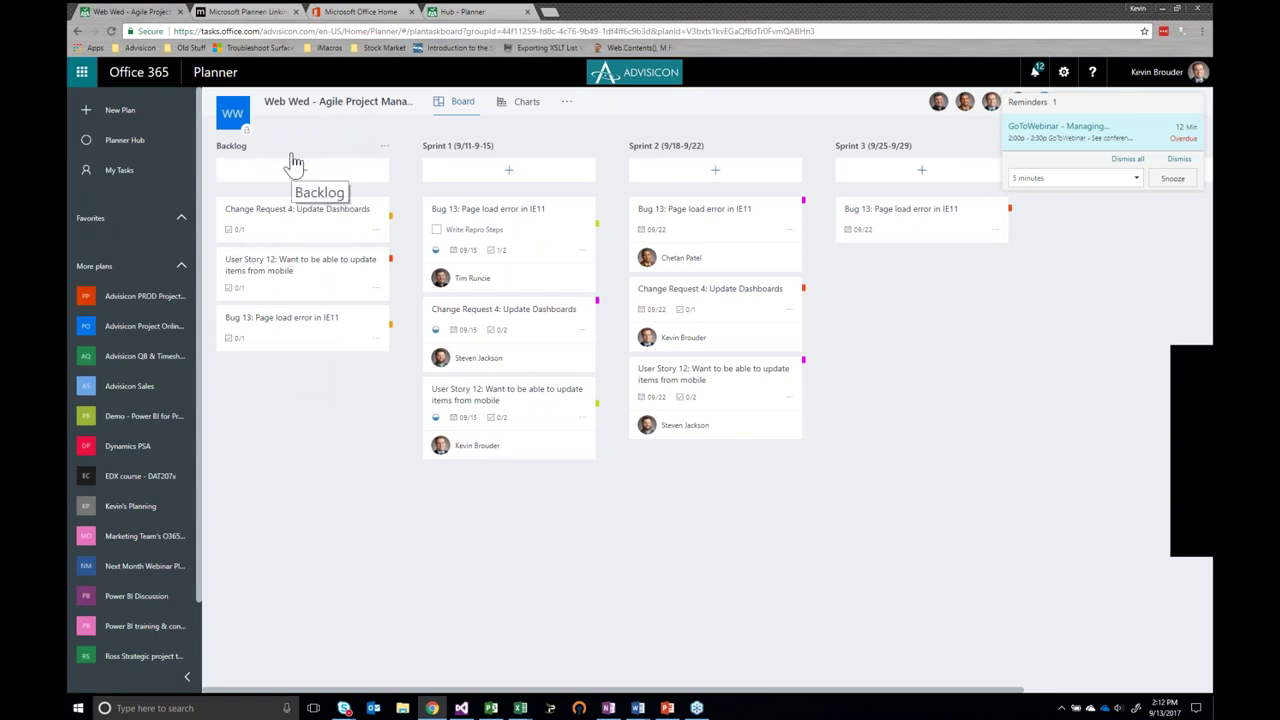
{"action": "left_click", "coordinate": [245, 152]}
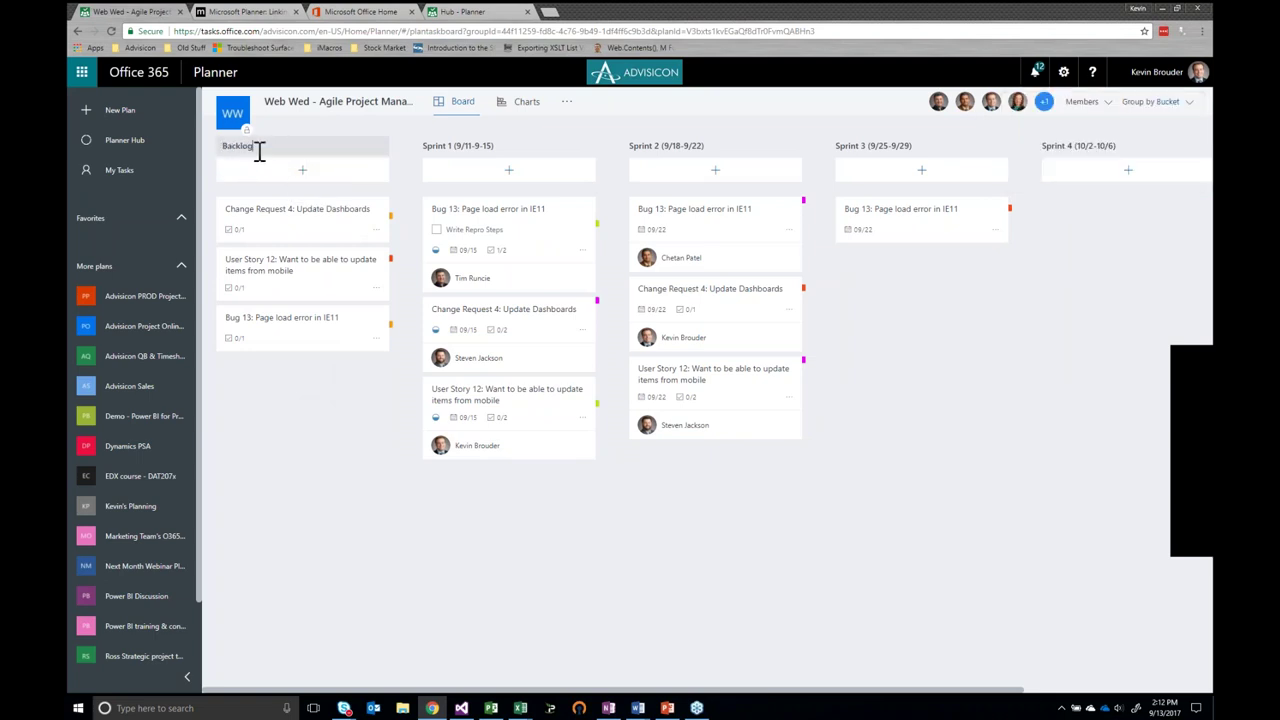
{"action": "left_click", "coordinate": [466, 147]}
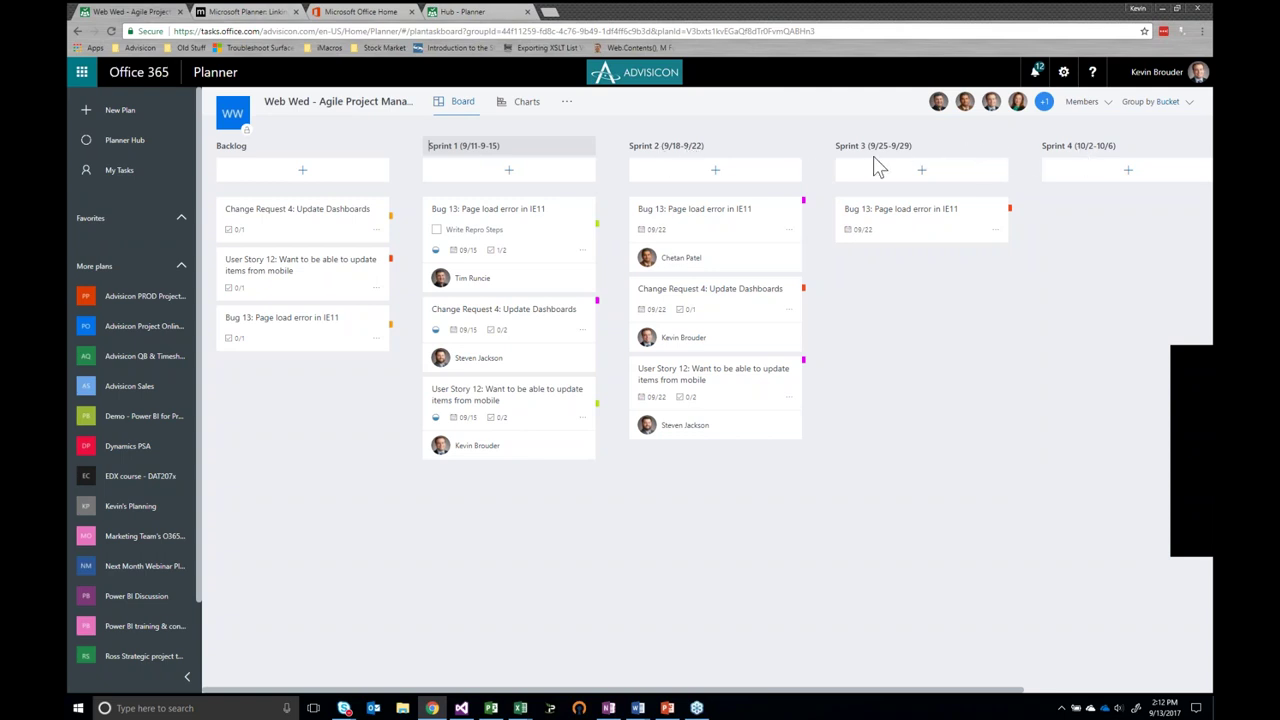
{"action": "left_click_drag", "start_coordinate": [463, 152], "coordinate": [457, 150]}
{"action": "left_click", "coordinate": [481, 146]}
{"action": "left_click", "coordinate": [606, 174]}
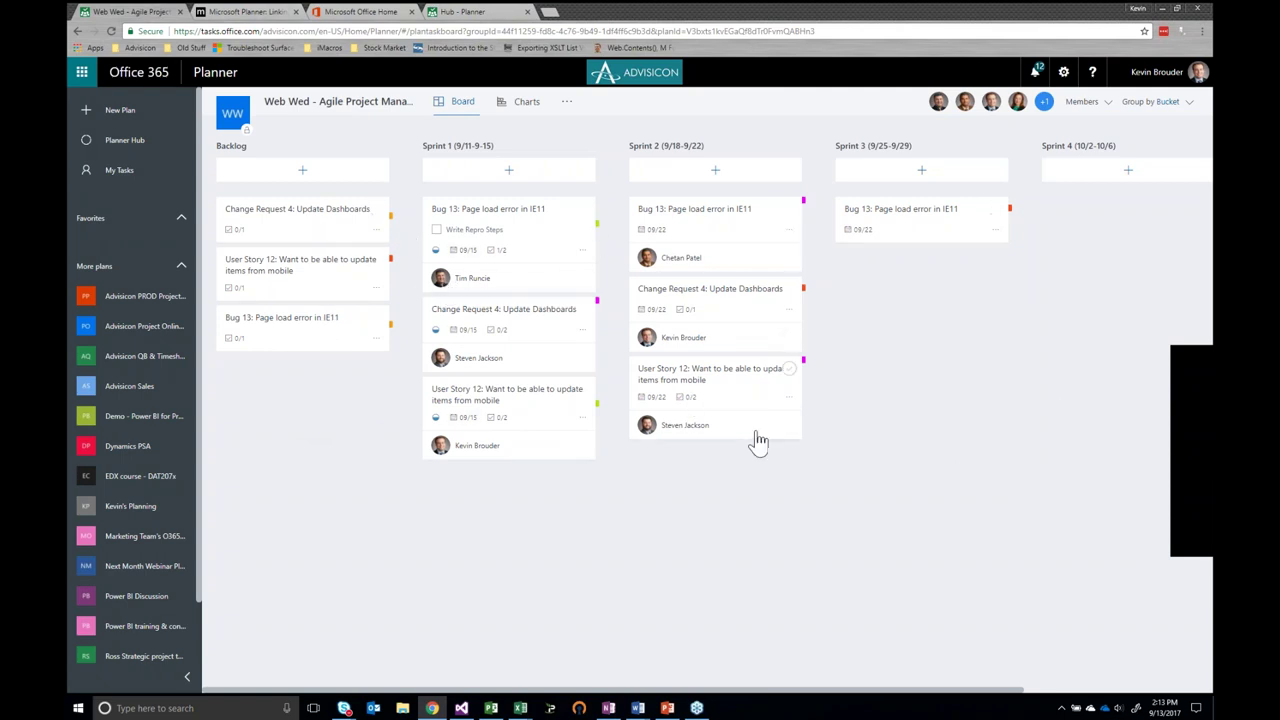
{"action": "left_click", "coordinate": [296, 174]}
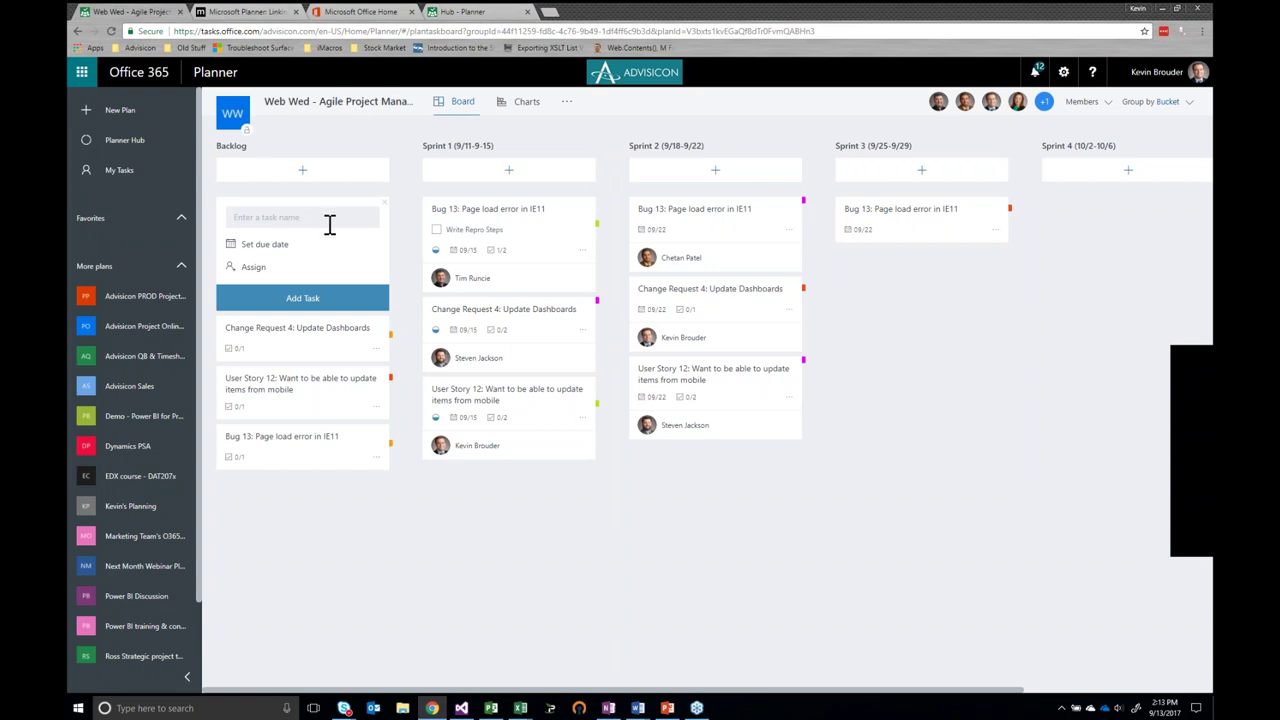
Add 'Develop Change Request 5' to Backlog, correcting 'Develope', and open its details
{"action": "key", "text": "BackSpace"}
{"action": "type", "text": "5"}
{"action": "right_click", "coordinate": [255, 217]}
{"action": "left_click", "coordinate": [278, 222]}
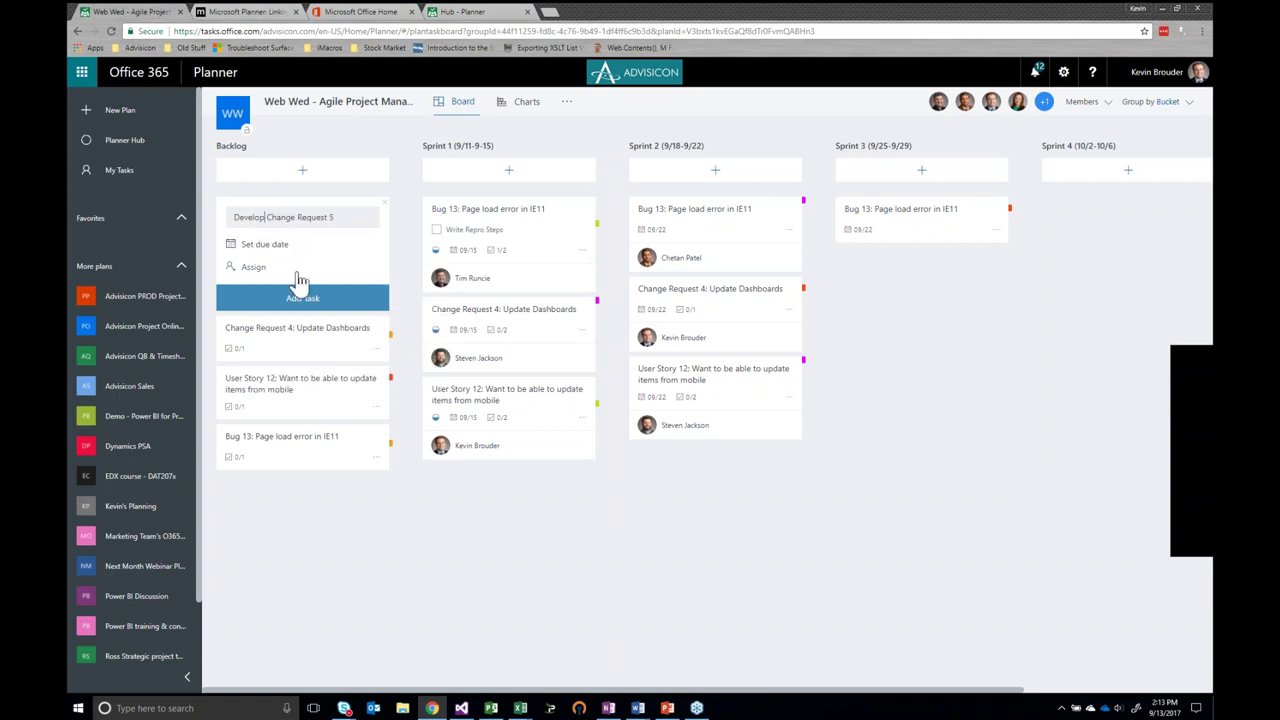
{"action": "left_click", "coordinate": [288, 299]}
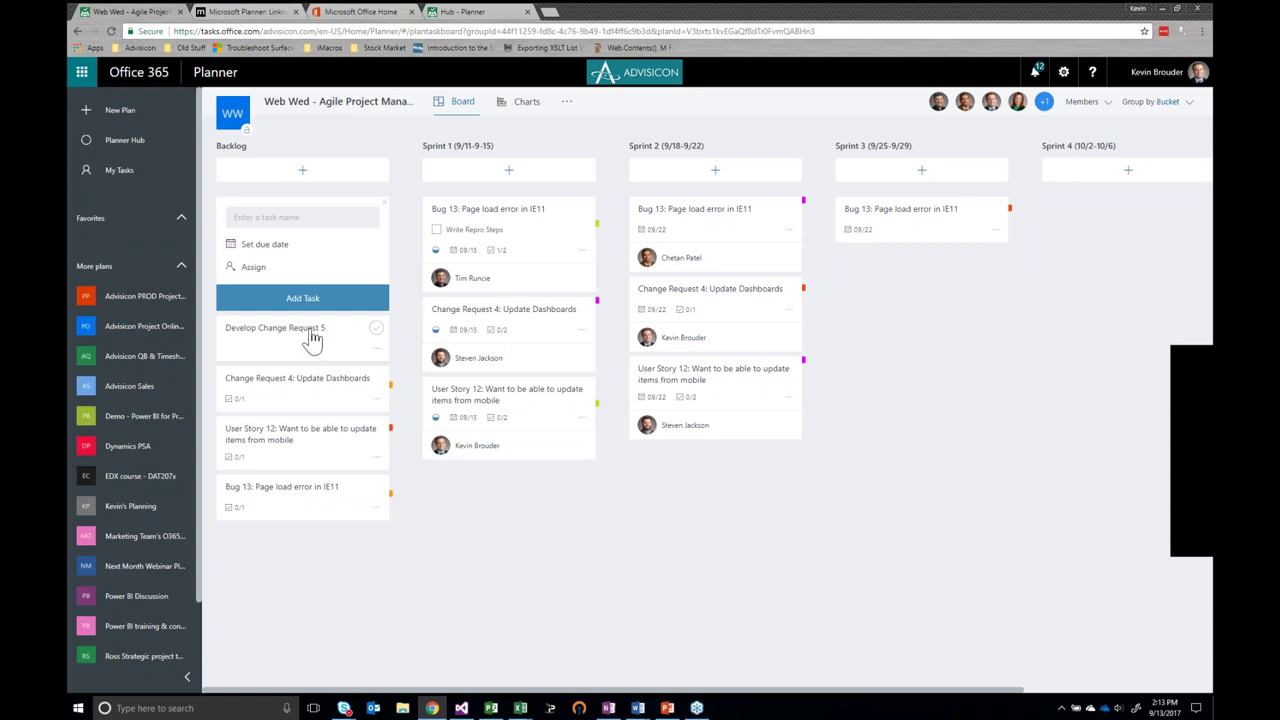
{"action": "left_click", "coordinate": [312, 340]}
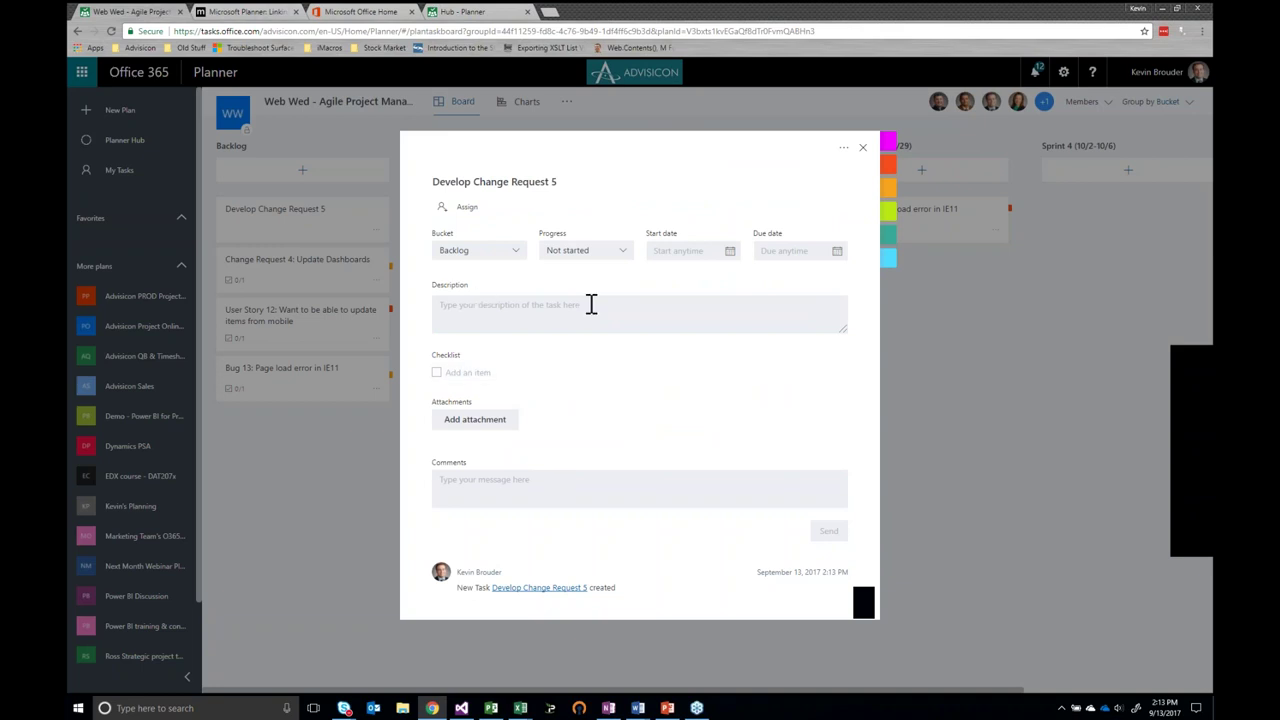
Assign Develop Change Request 5 to a team member, leaving the start and due dates unset
{"action": "left_click", "coordinate": [525, 310]}
{"action": "left_click", "coordinate": [474, 215]}
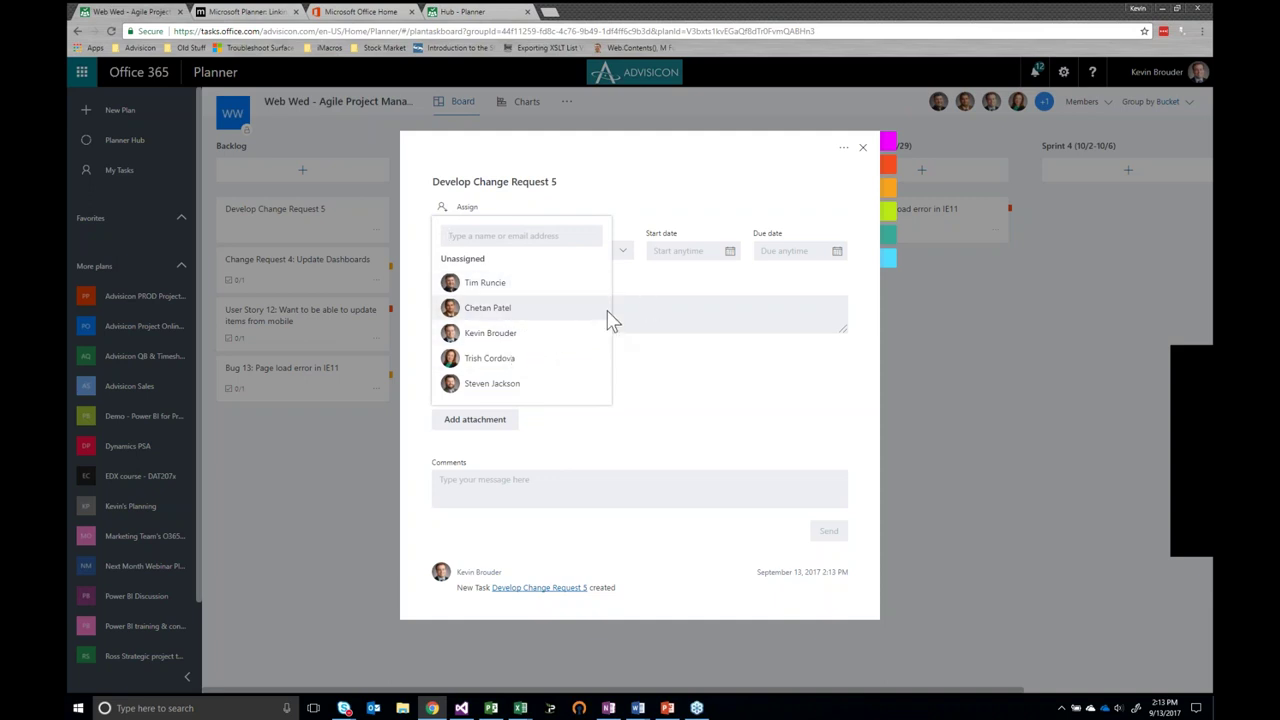
{"action": "left_click", "coordinate": [520, 310]}
{"action": "left_click", "coordinate": [685, 314]}
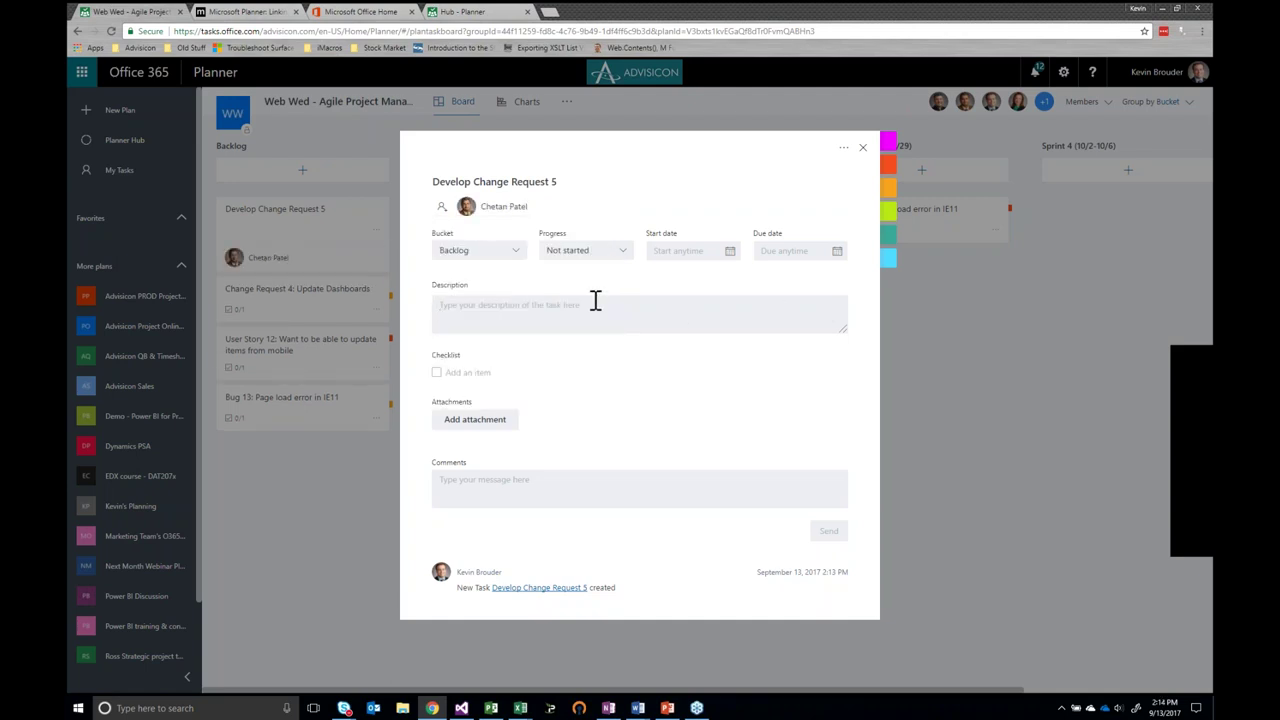
{"action": "left_click", "coordinate": [728, 252]}
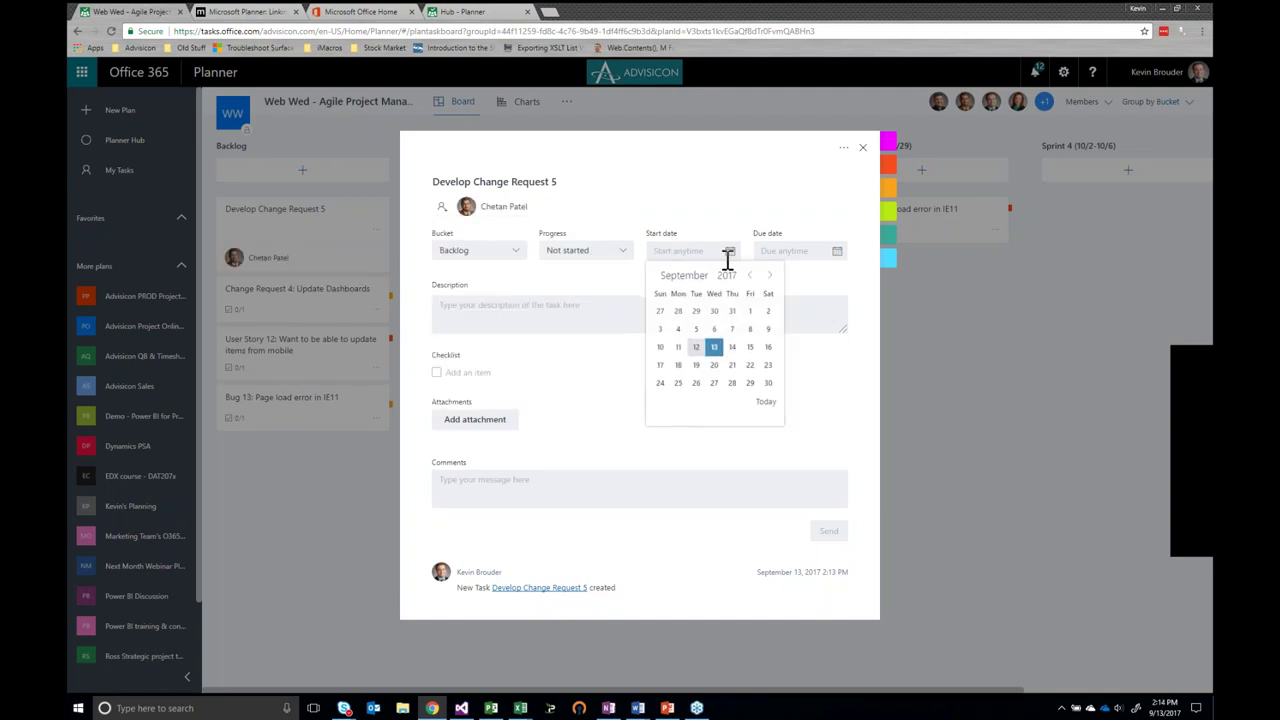
{"action": "left_click", "coordinate": [797, 252]}
{"action": "key", "text": "Escape"}
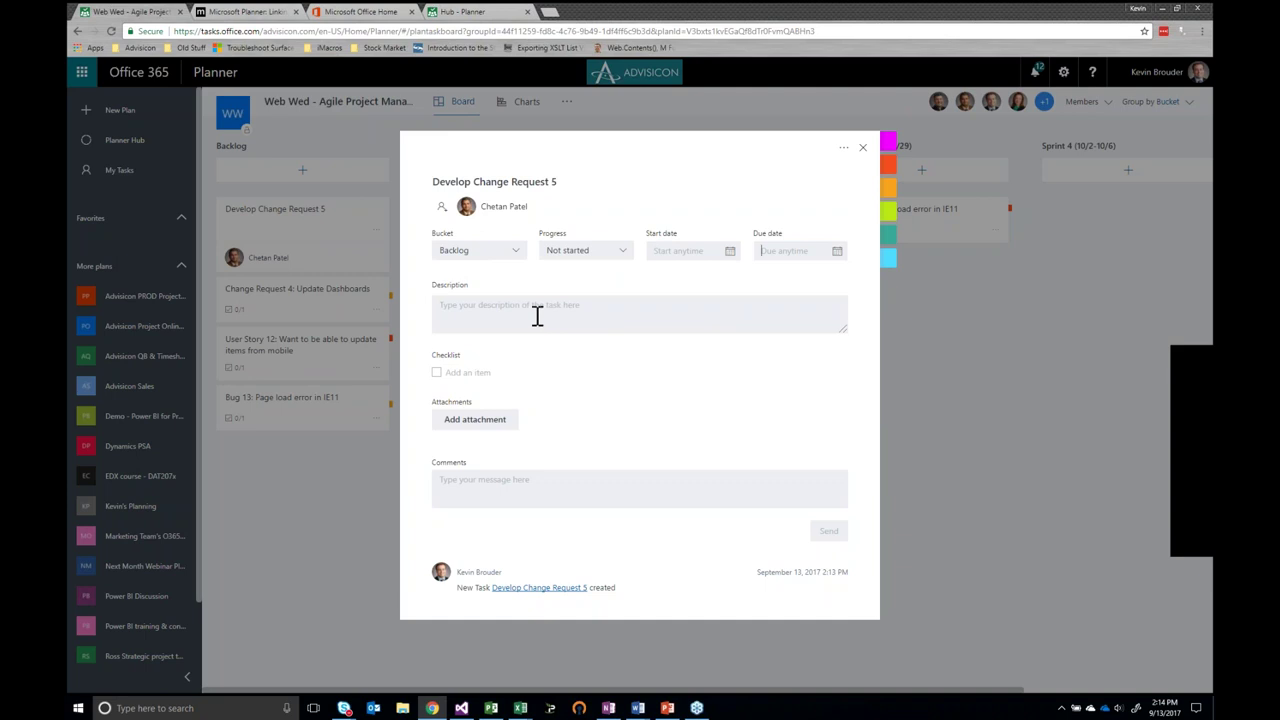
Add checklist items Item 1, Item 2 and Item 3, then close the task details
{"action": "left_click", "coordinate": [482, 376]}
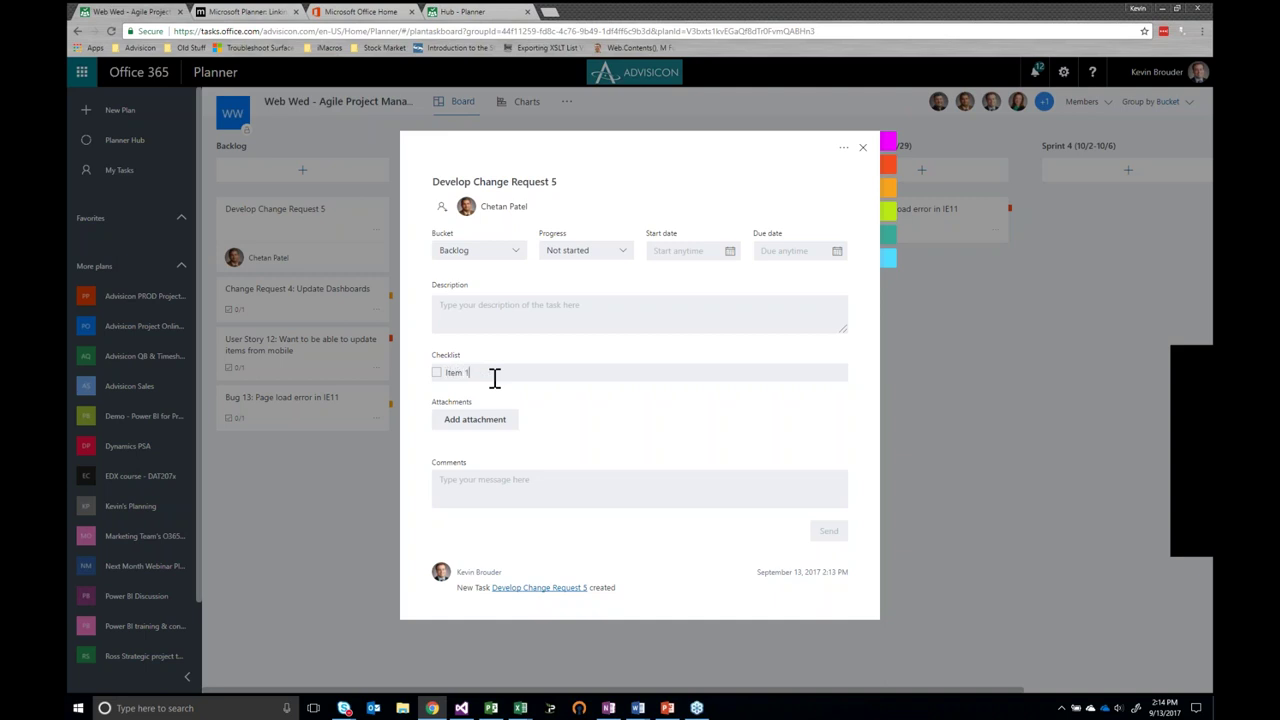
{"action": "type", "text": "1"}
{"action": "key", "text": "Return"}
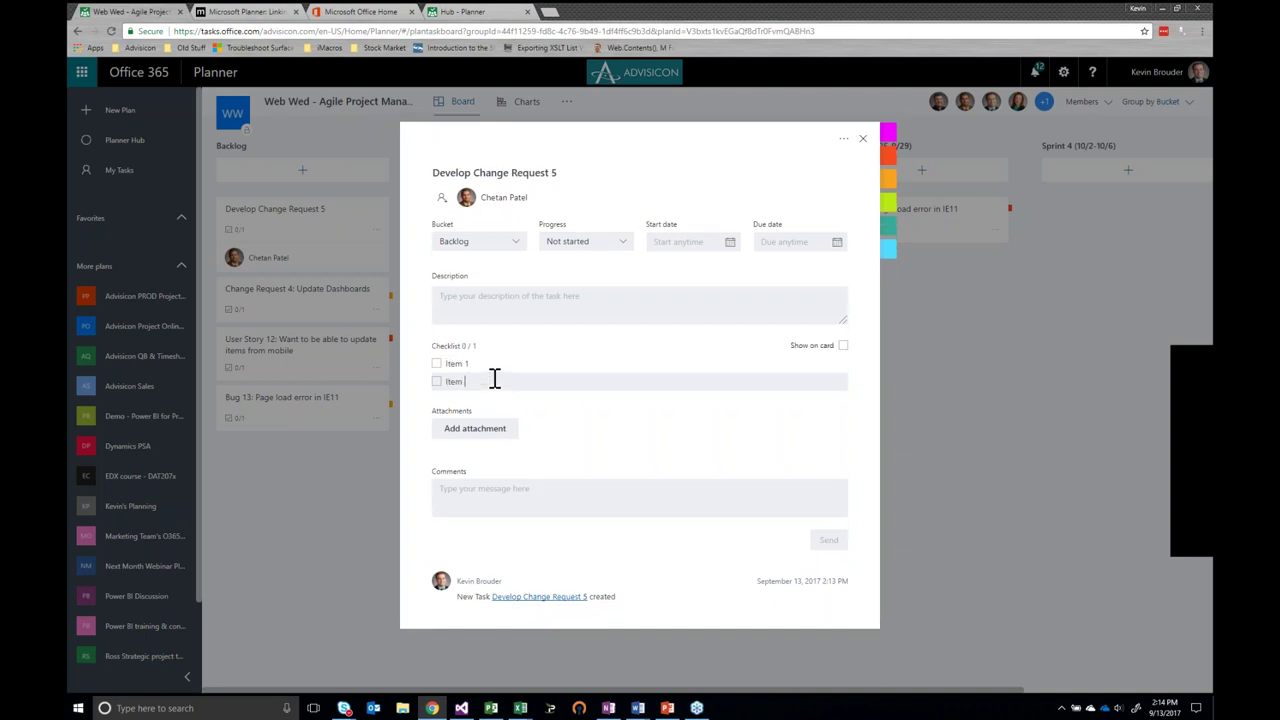
{"action": "type", "text": "Item 2"}
{"action": "key", "text": "Return"}
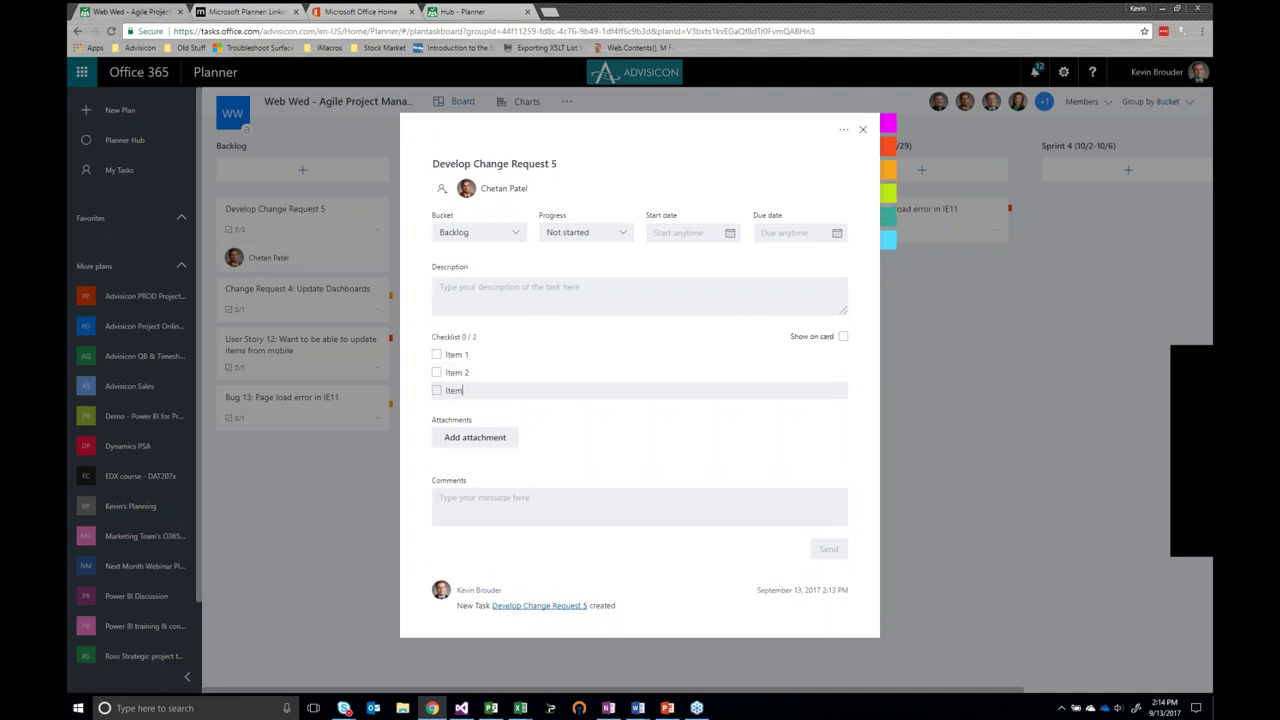
{"action": "key", "text": "Return"}
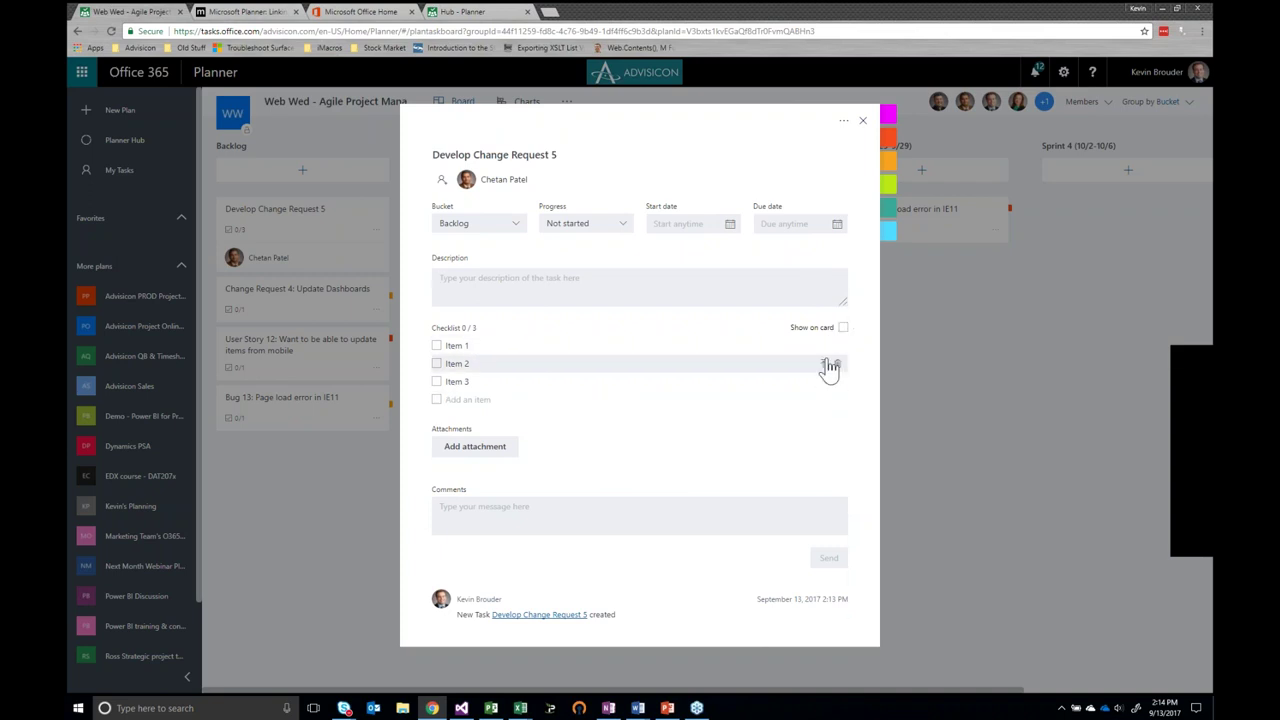
{"action": "left_click", "coordinate": [862, 121]}
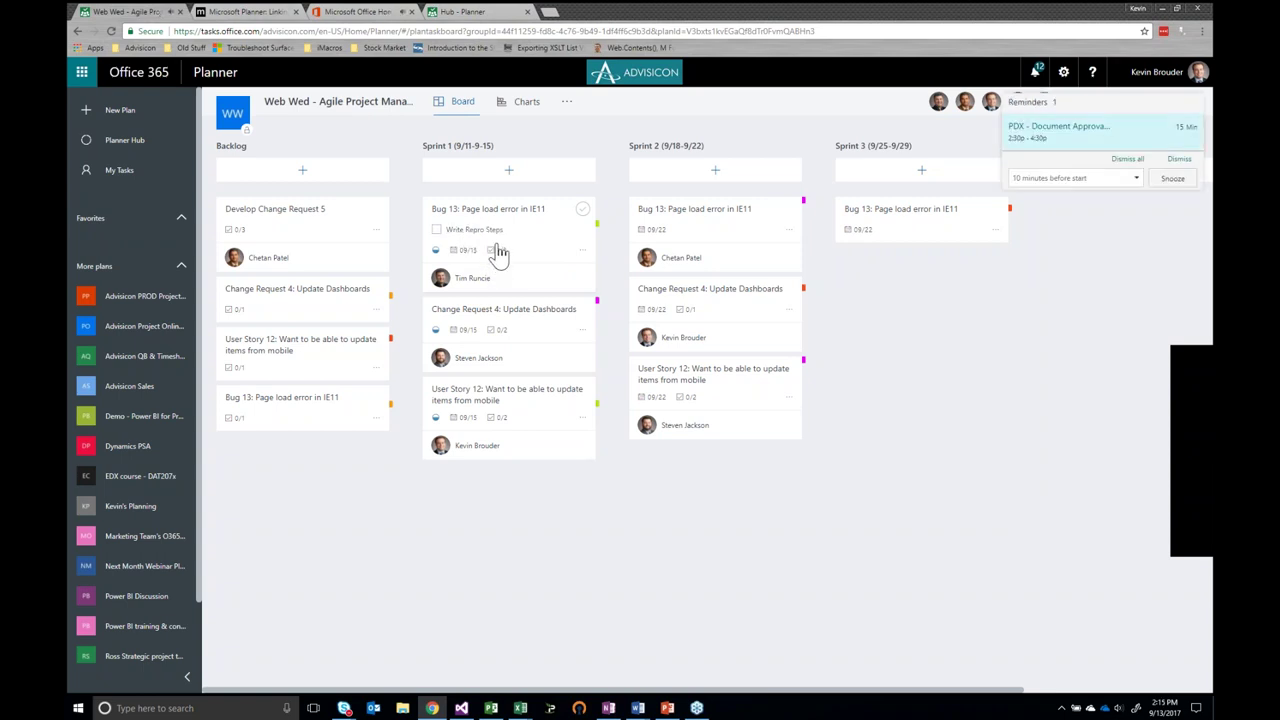
Move Develop Change Request 5 into Sprint 3 and open Change Request 4: Update Dashboards
{"action": "left_click", "coordinate": [1128, 159]}
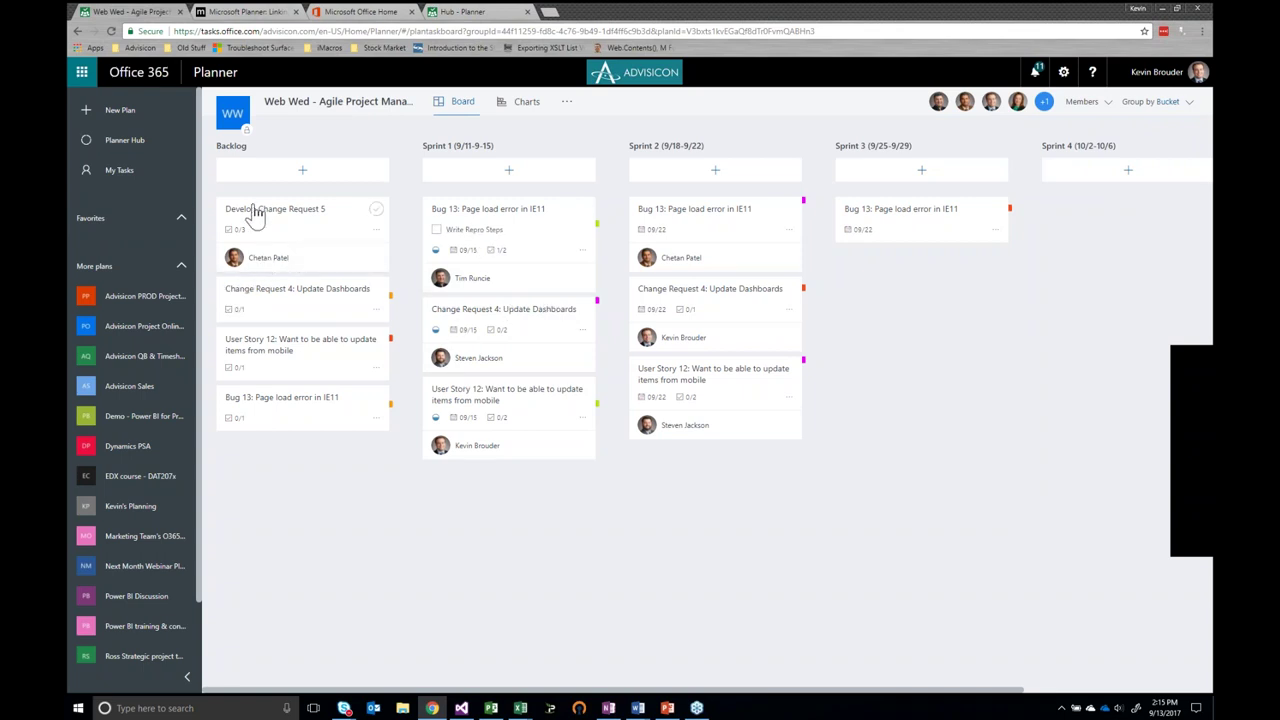
{"action": "left_click_drag", "start_coordinate": [311, 218], "coordinate": [553, 257]}
{"action": "left_click_drag", "start_coordinate": [670, 245], "coordinate": [945, 268]}
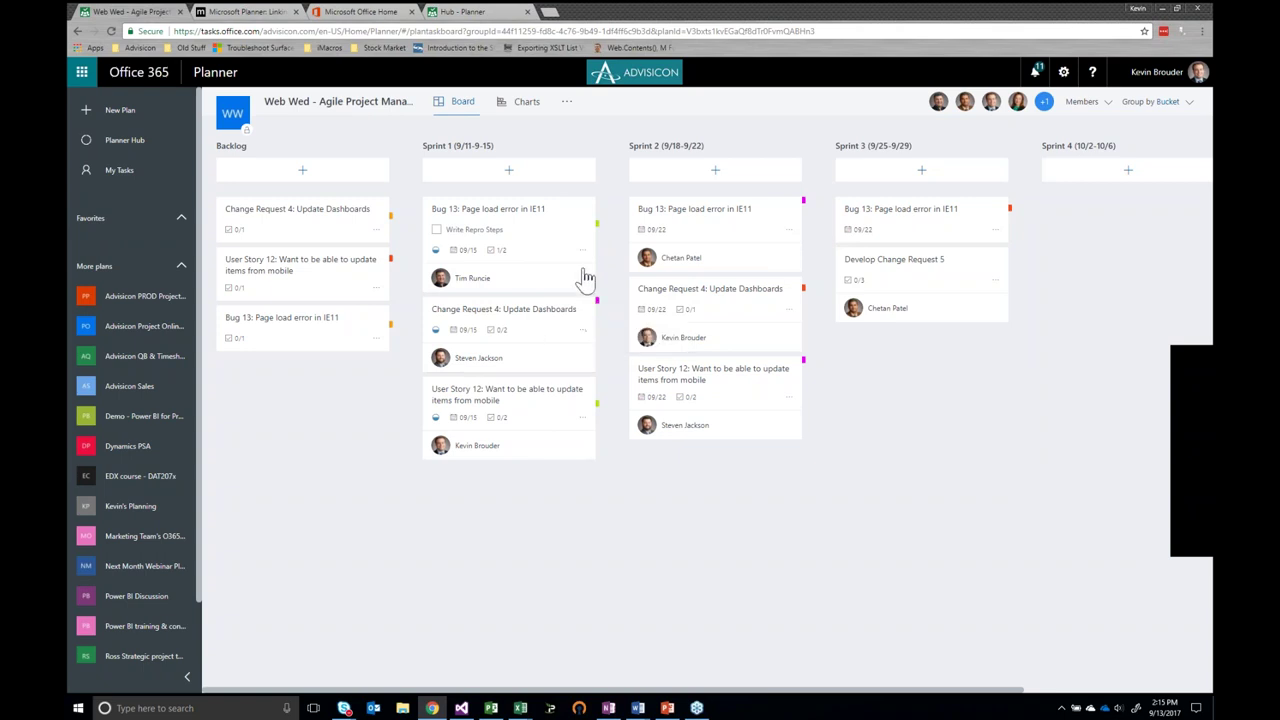
{"action": "left_click", "coordinate": [558, 320]}
{"action": "mouse_move", "coordinate": [905, 189]}
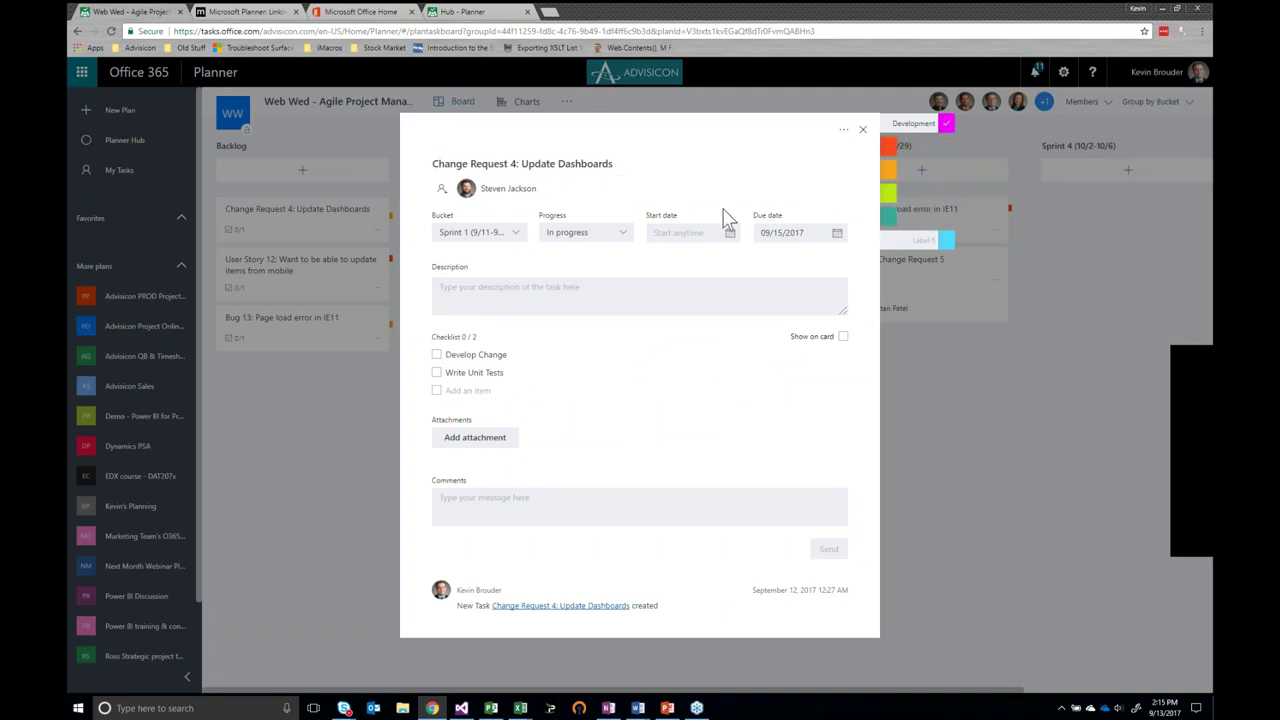
Check the Change Request 4 label names, then close its details
{"action": "mouse_move", "coordinate": [890, 220]}
{"action": "mouse_move", "coordinate": [917, 143]}
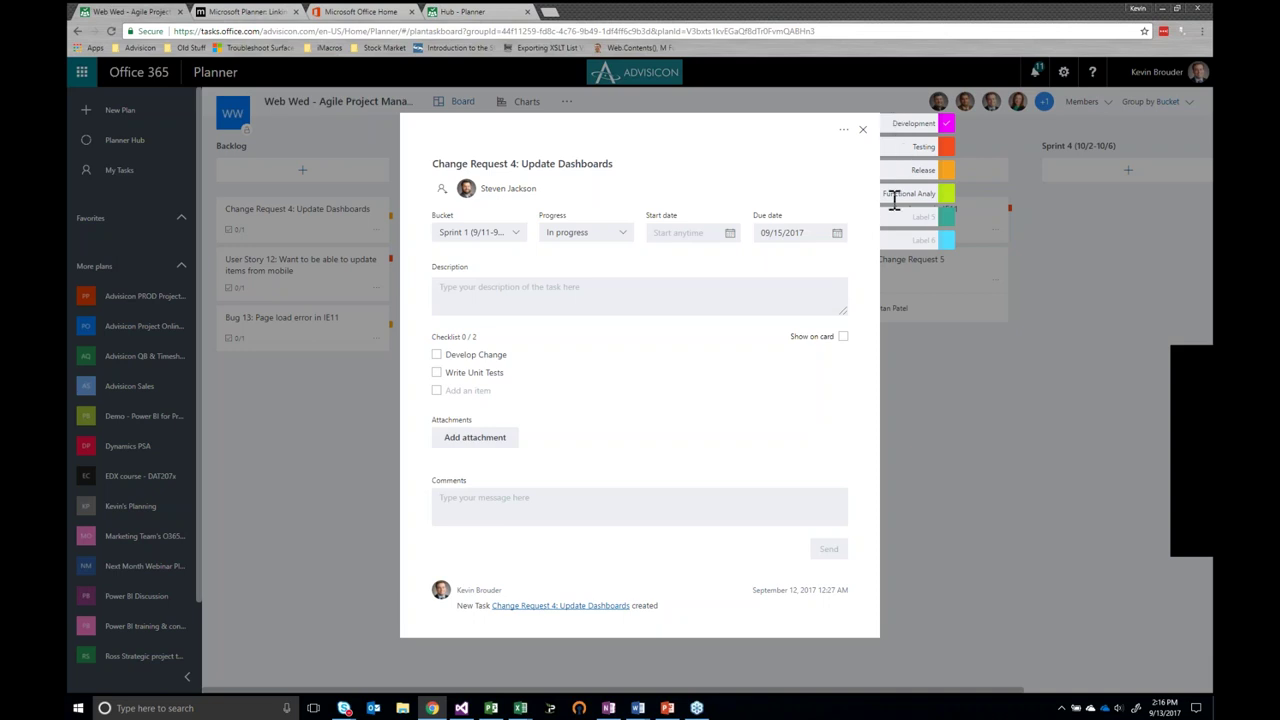
{"action": "left_click", "coordinate": [863, 131]}
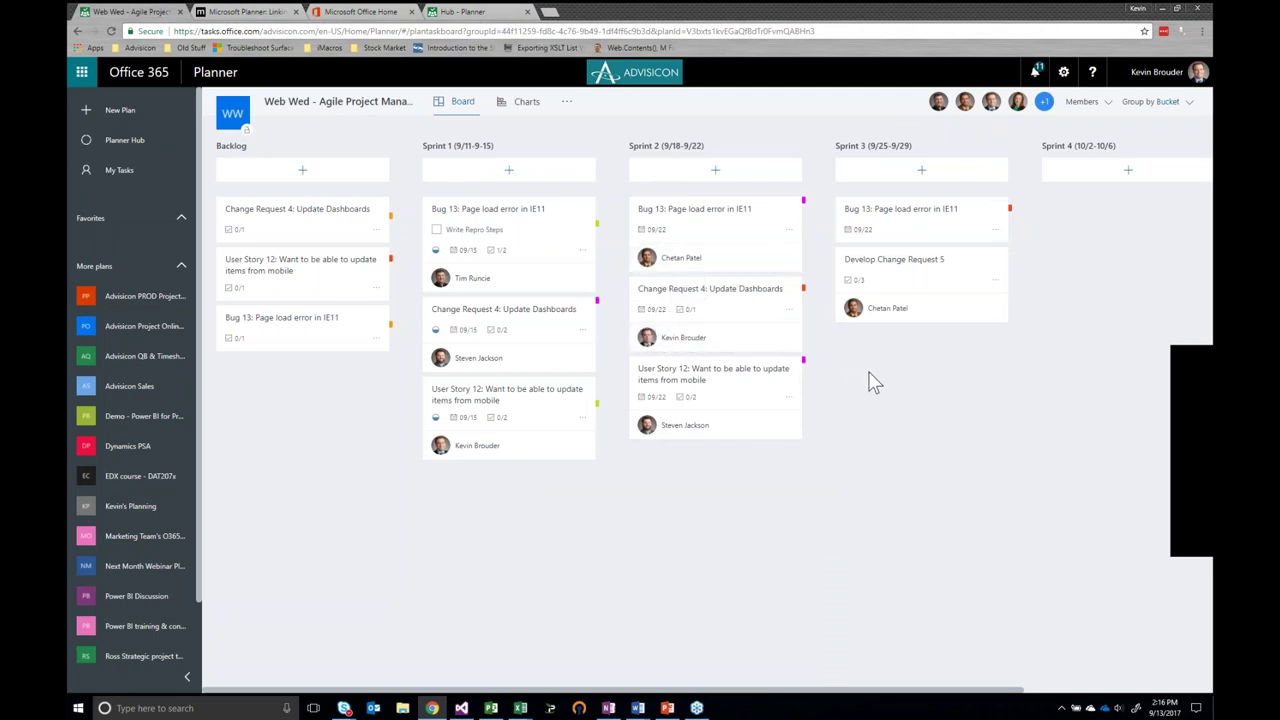
Group the Web Wed board by Assigned To, showing Unassigned plus one column per member
{"action": "left_click", "coordinate": [1153, 110]}
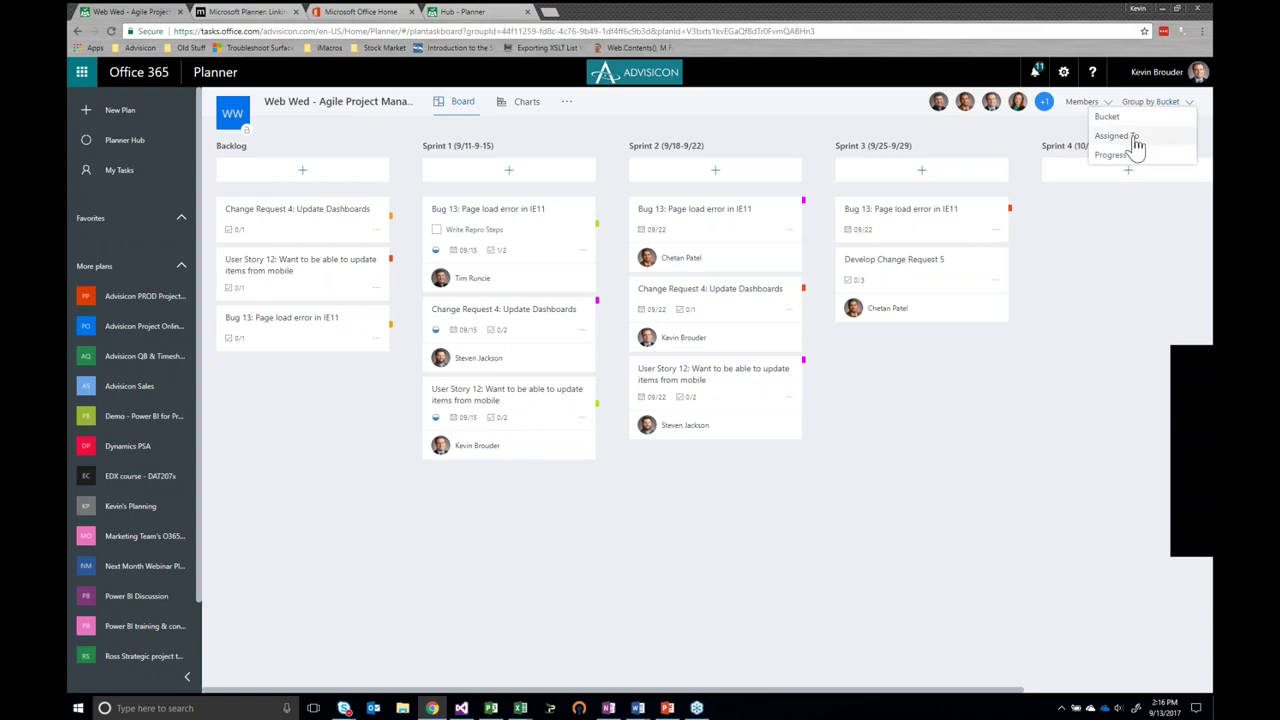
{"action": "left_click", "coordinate": [1136, 138]}
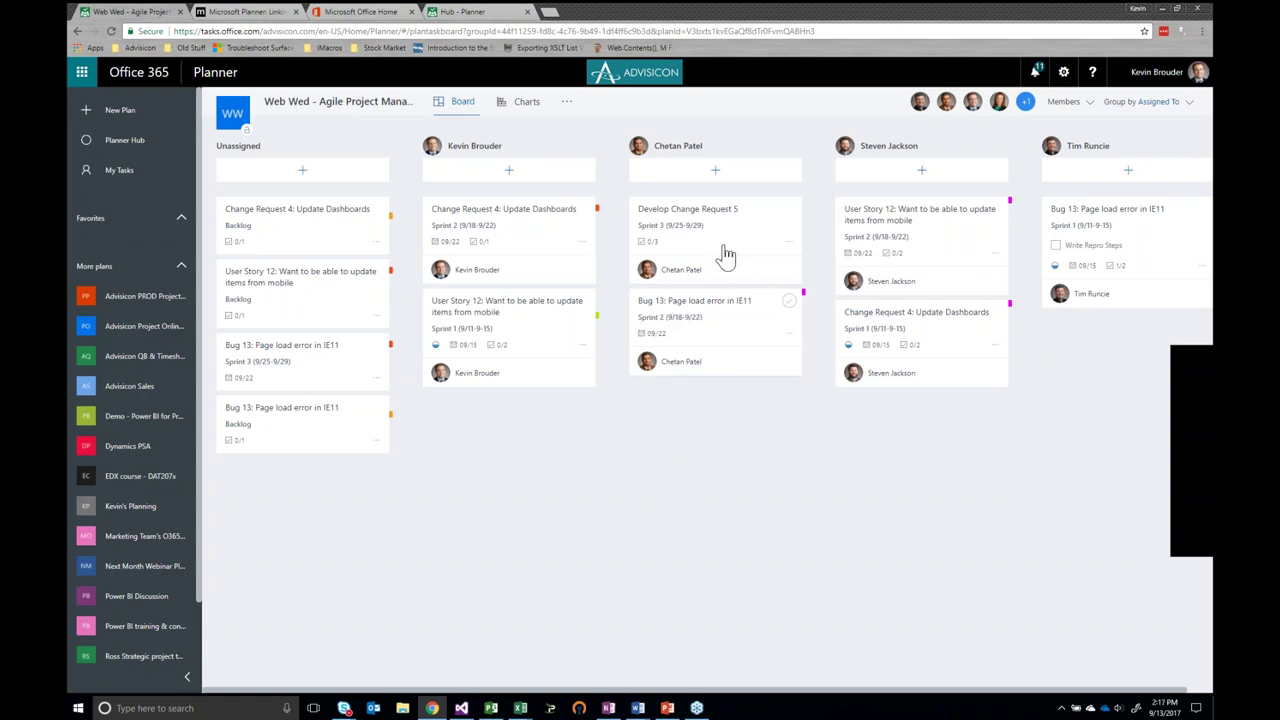
{"action": "left_click", "coordinate": [1157, 104]}
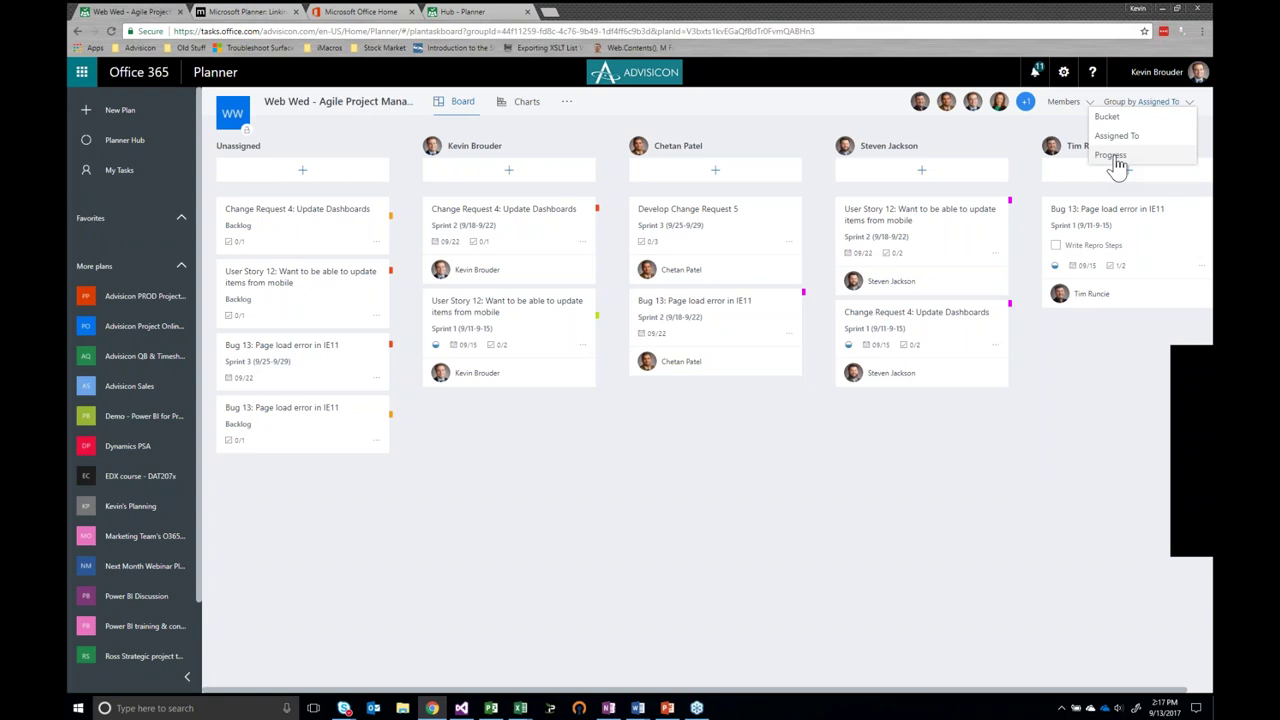
Group the board by Progress and move Change Request 4 from In progress to Completed
{"action": "left_click", "coordinate": [1110, 156]}
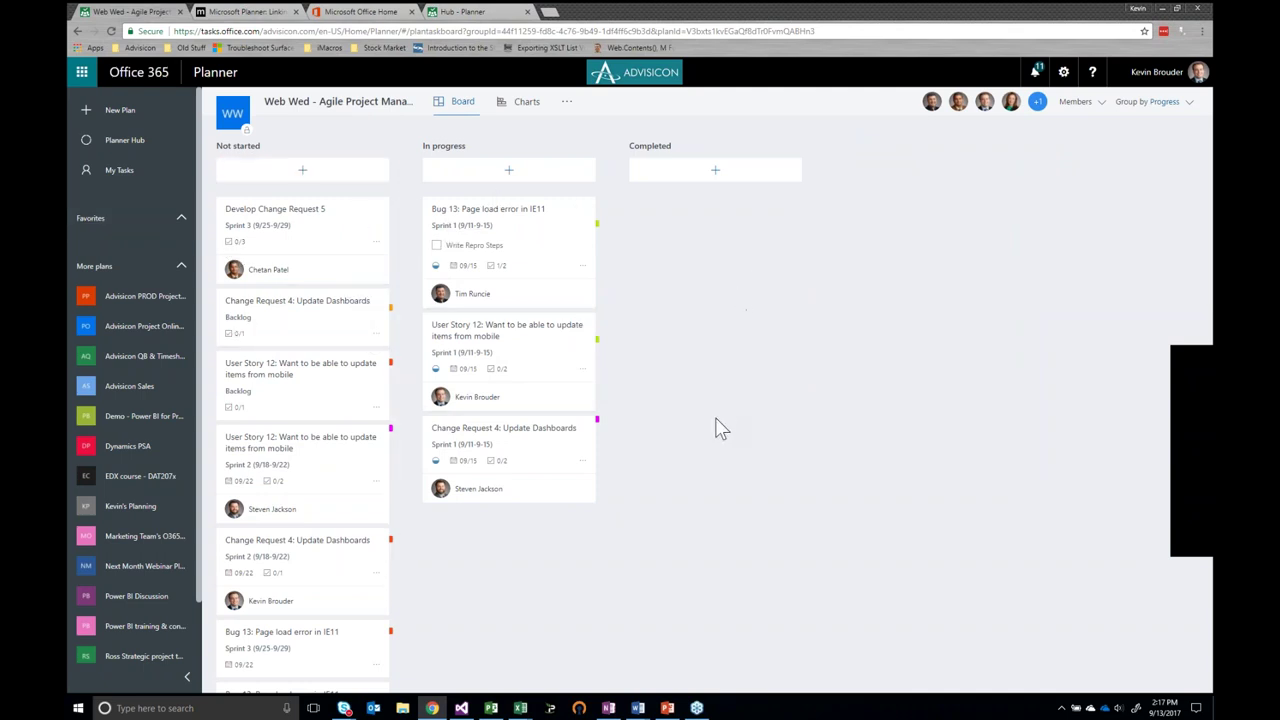
{"action": "left_click_drag", "start_coordinate": [531, 451], "coordinate": [722, 260]}
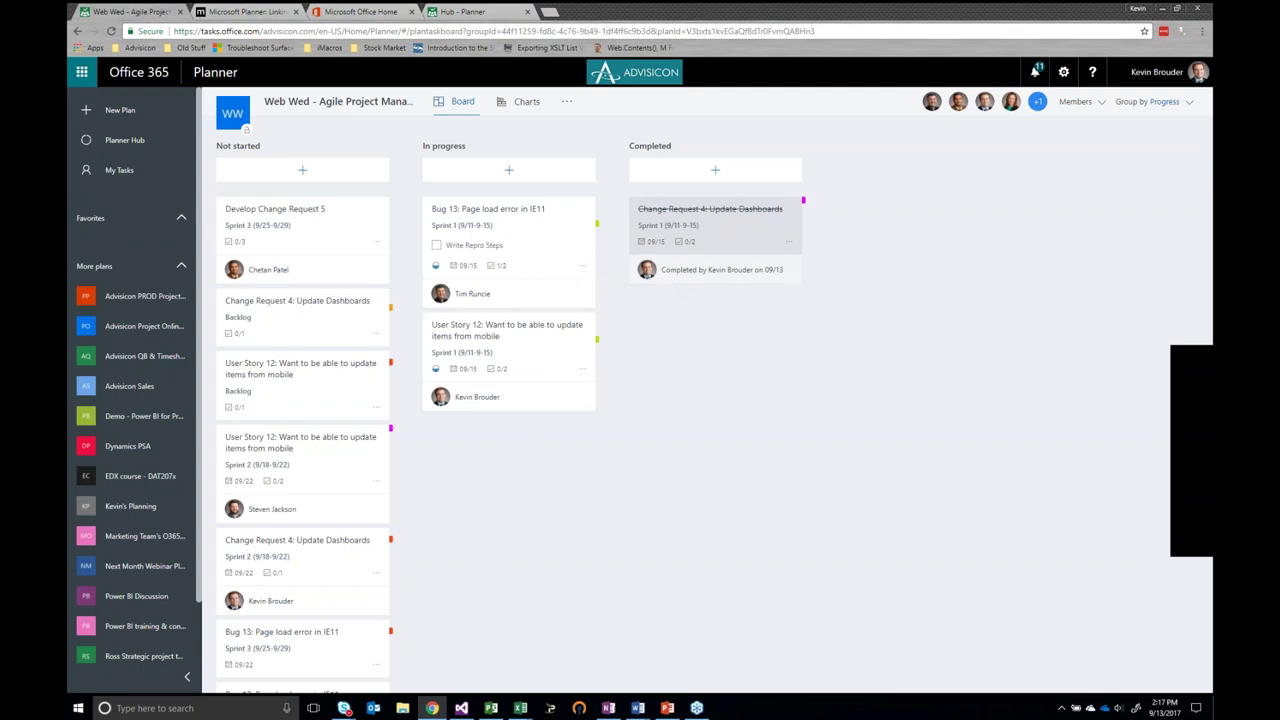
{"action": "left_click", "coordinate": [1076, 102]}
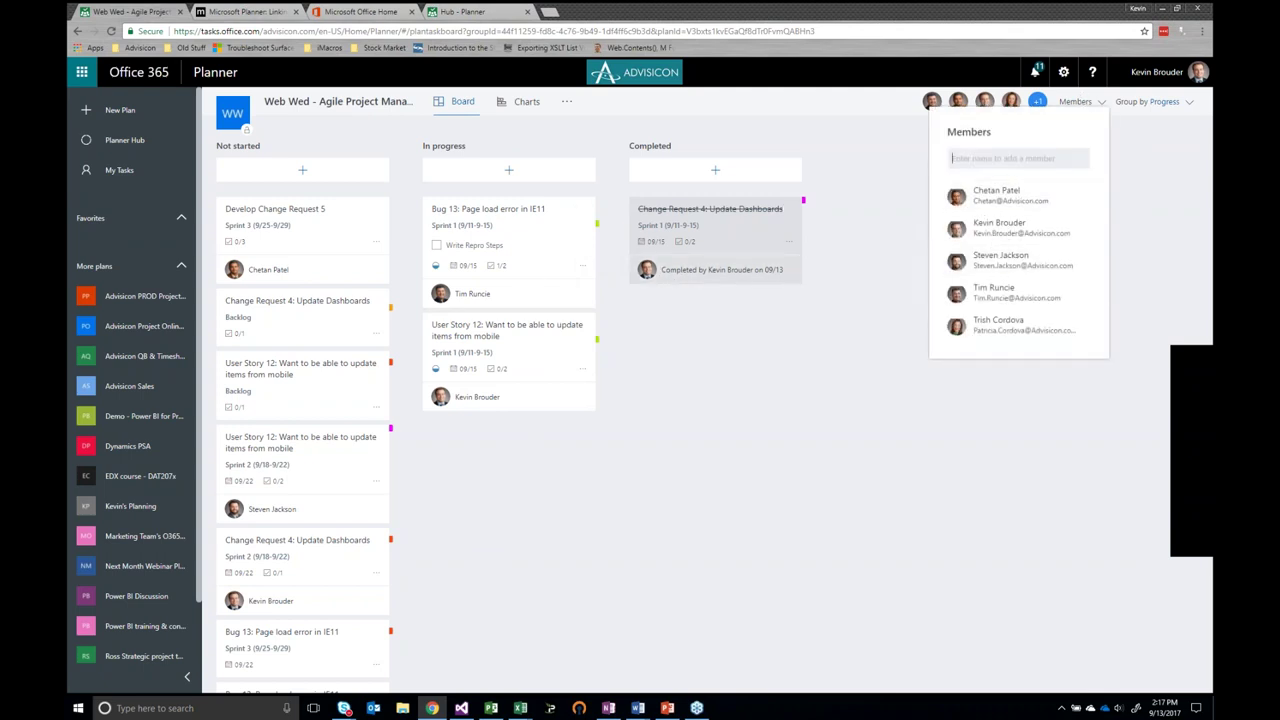
Dismiss the plan's Members list without adding anyone
{"action": "left_click", "coordinate": [1008, 158]}
{"action": "left_click", "coordinate": [875, 152]}
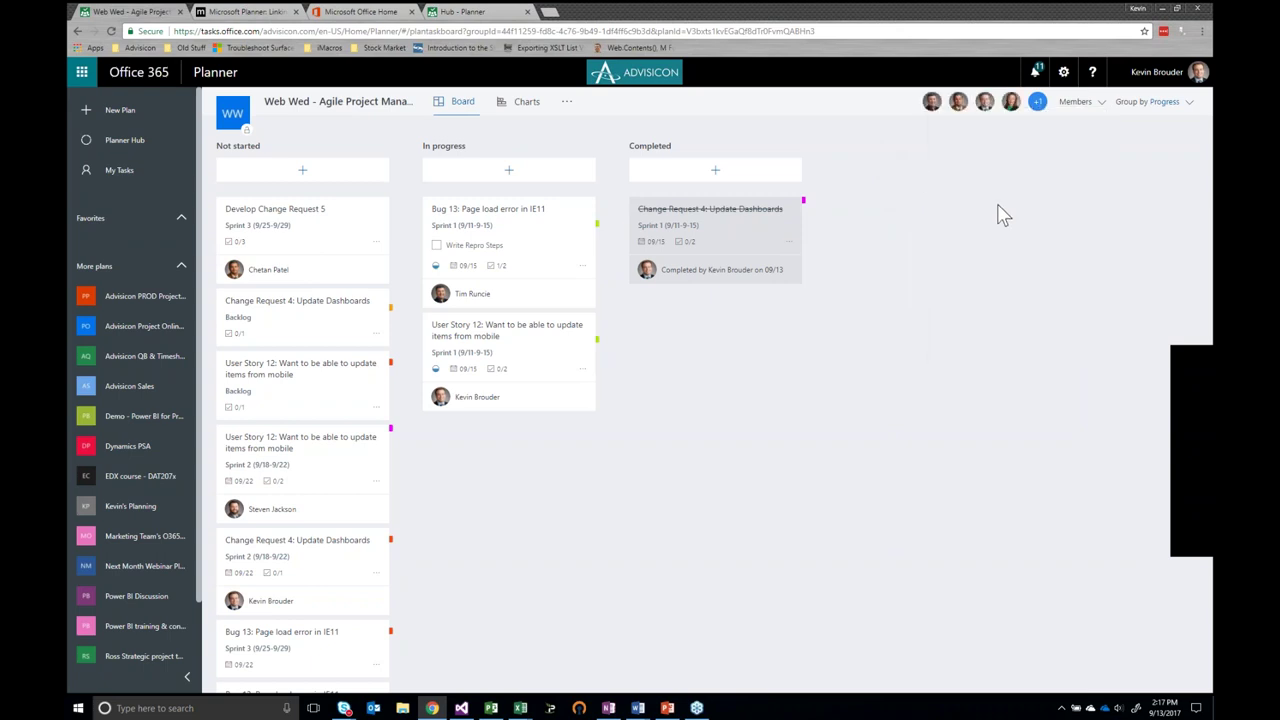
Open the Charts view and review the Status donut, Late count and Members bar chart
{"action": "left_click", "coordinate": [524, 102]}
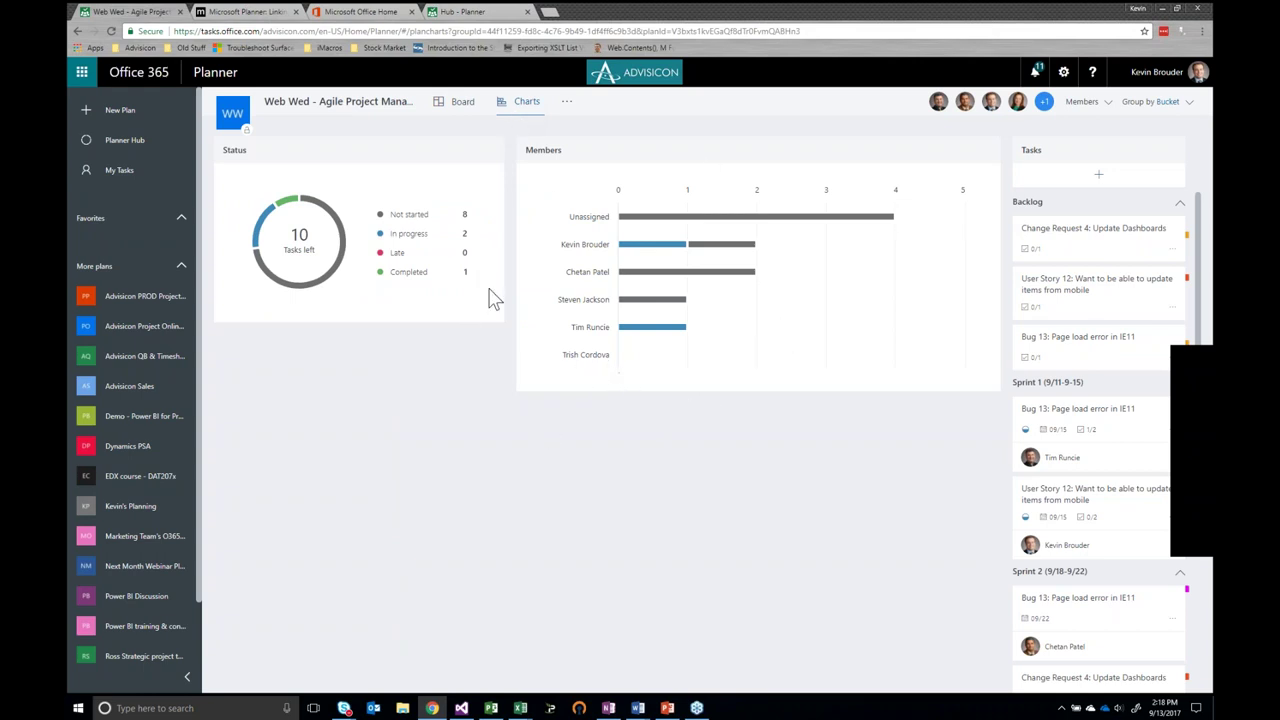
{"action": "mouse_move", "coordinate": [372, 224]}
{"action": "double_click", "coordinate": [397, 252]}
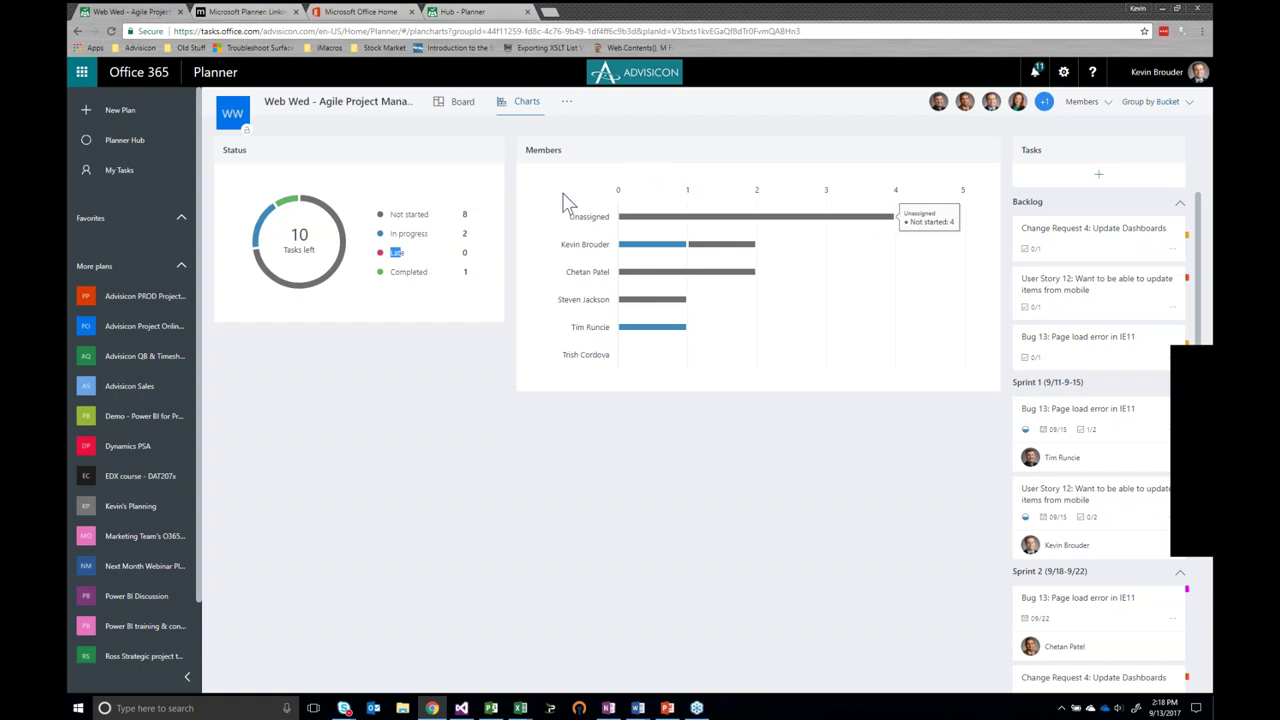
{"action": "mouse_move", "coordinate": [654, 327]}
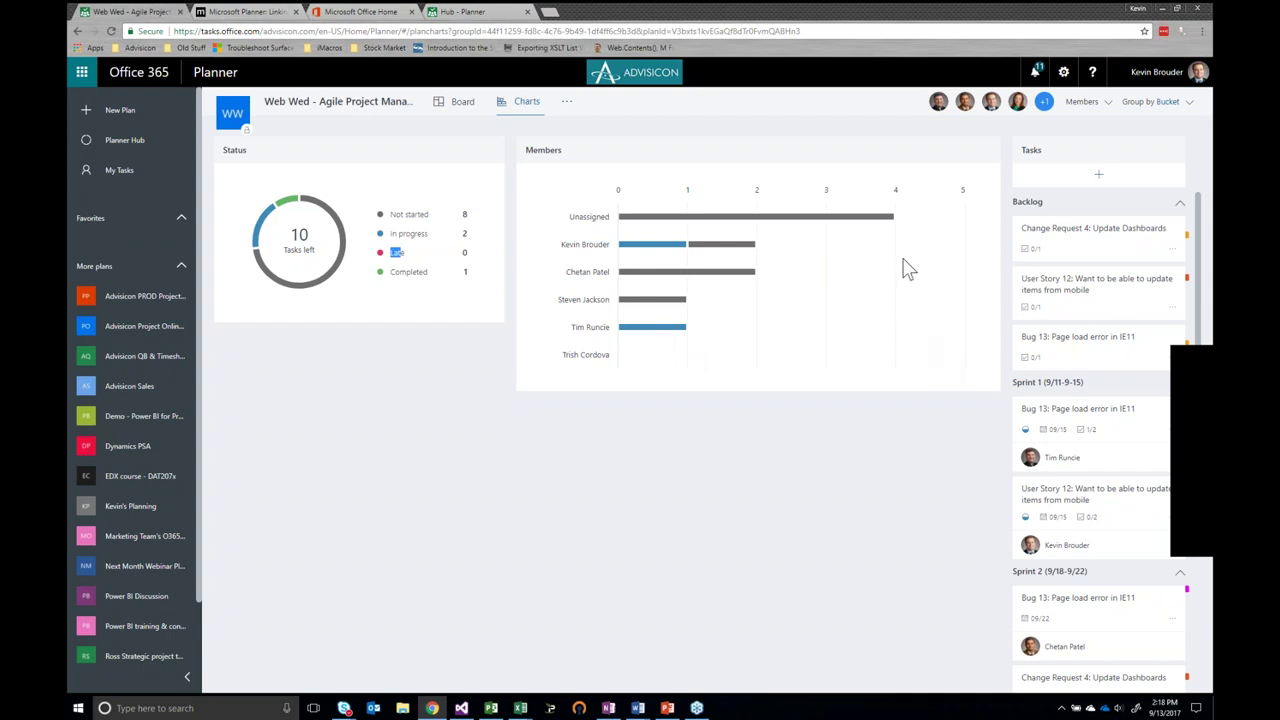
Collapse the Backlog, Sprint 2 and Sprint 3 groups, leaving Sprint 1 expanded, then show the plan's resources menu
{"action": "left_click", "coordinate": [1180, 208]}
{"action": "left_click", "coordinate": [1178, 412]}
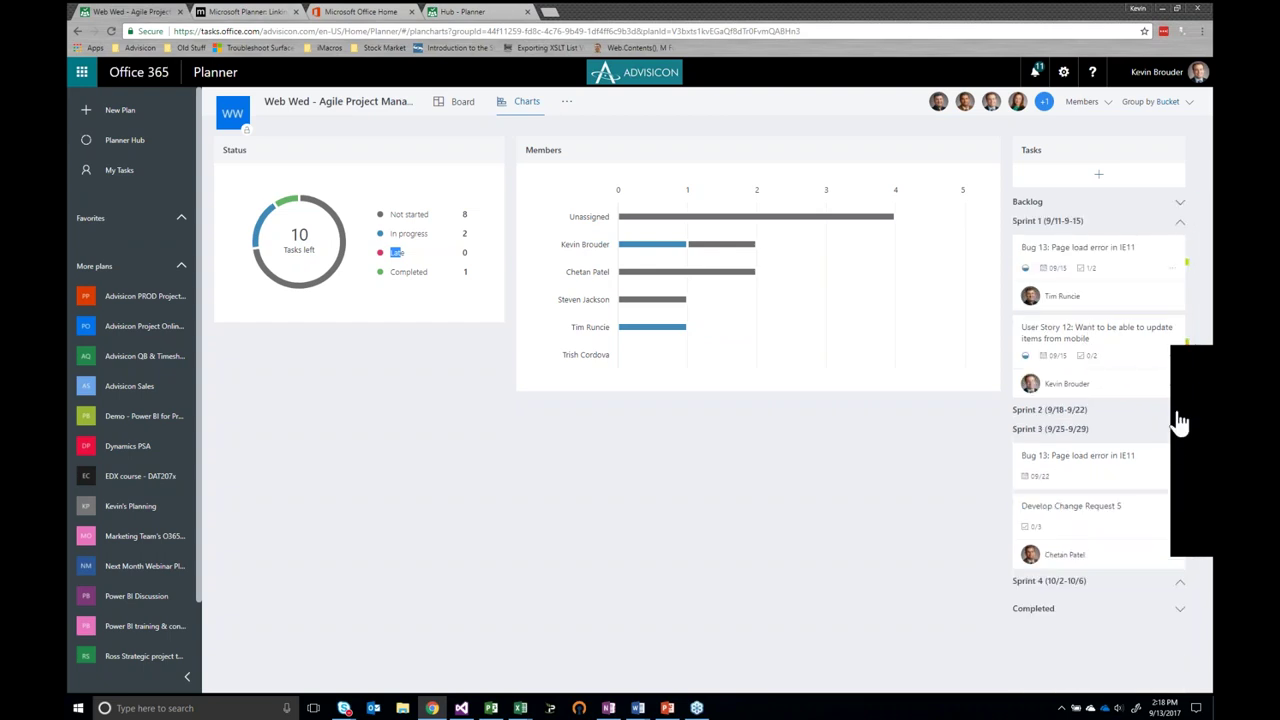
{"action": "left_click", "coordinate": [1178, 430]}
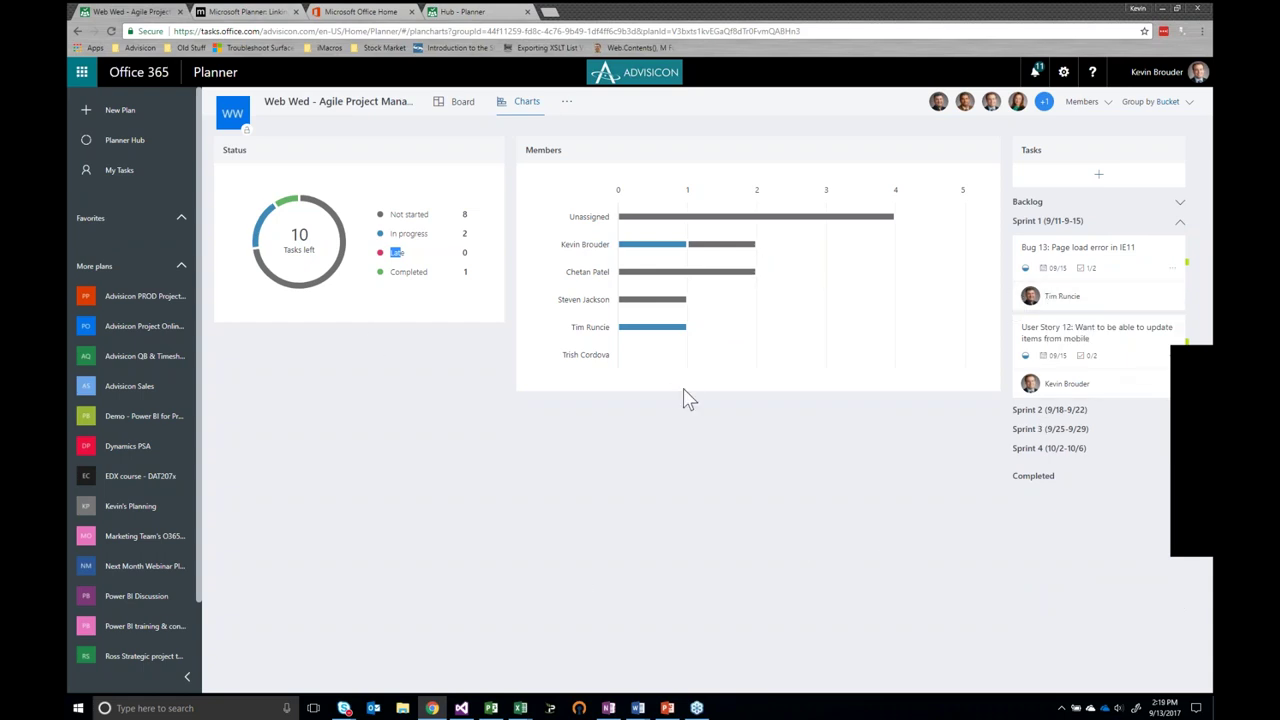
{"action": "left_click", "coordinate": [408, 258]}
{"action": "left_click", "coordinate": [567, 102]}
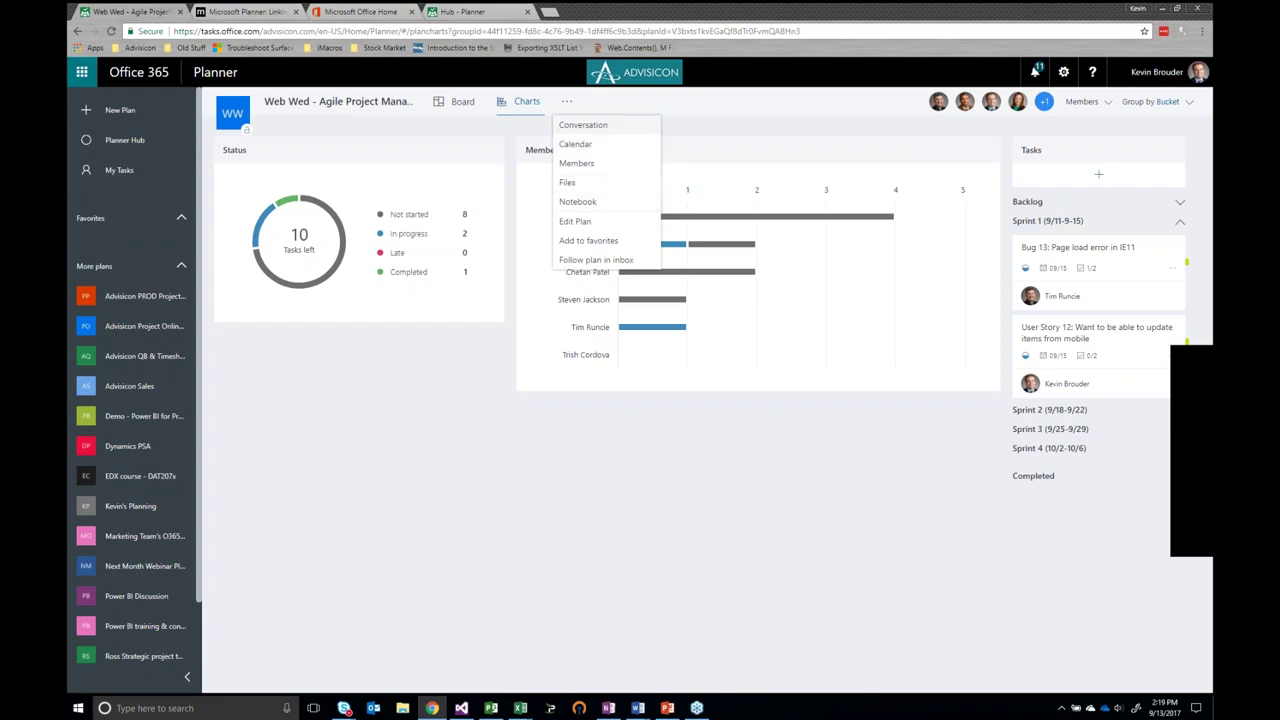
Open the plan's Files library in SharePoint and dismiss all pending reminders
{"action": "left_click", "coordinate": [574, 185]}
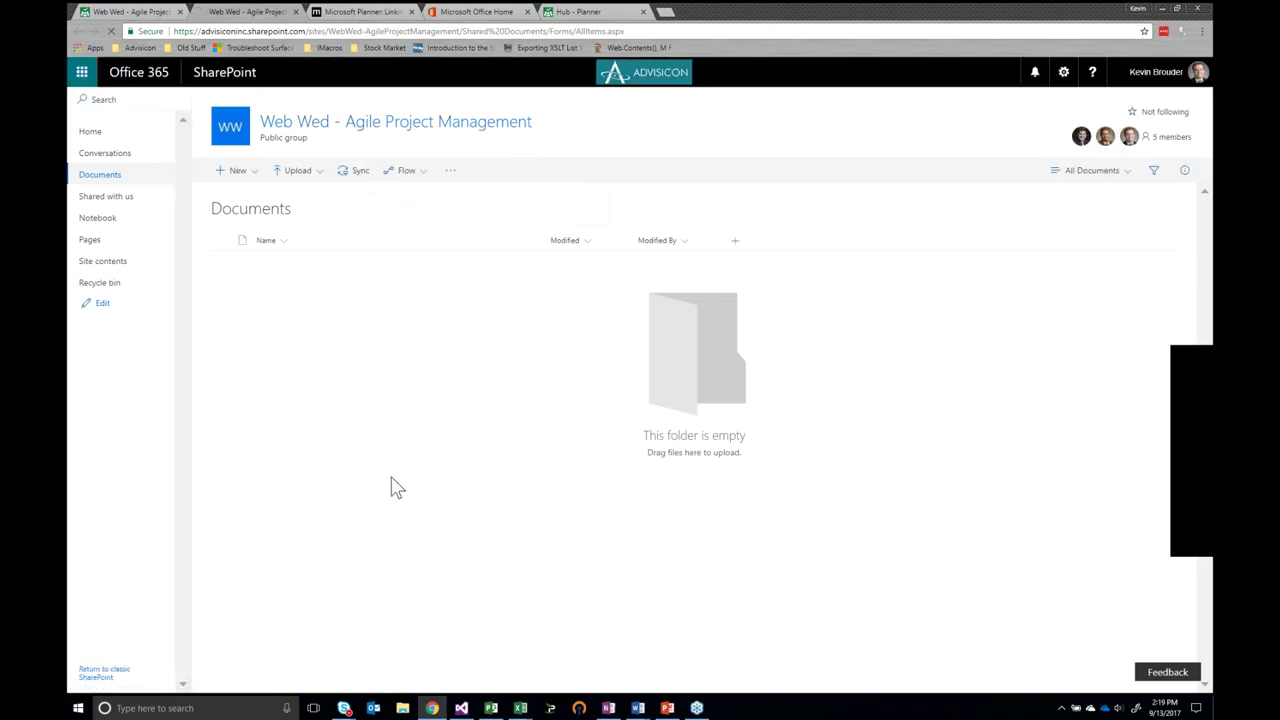
{"action": "left_click", "coordinate": [1132, 158]}
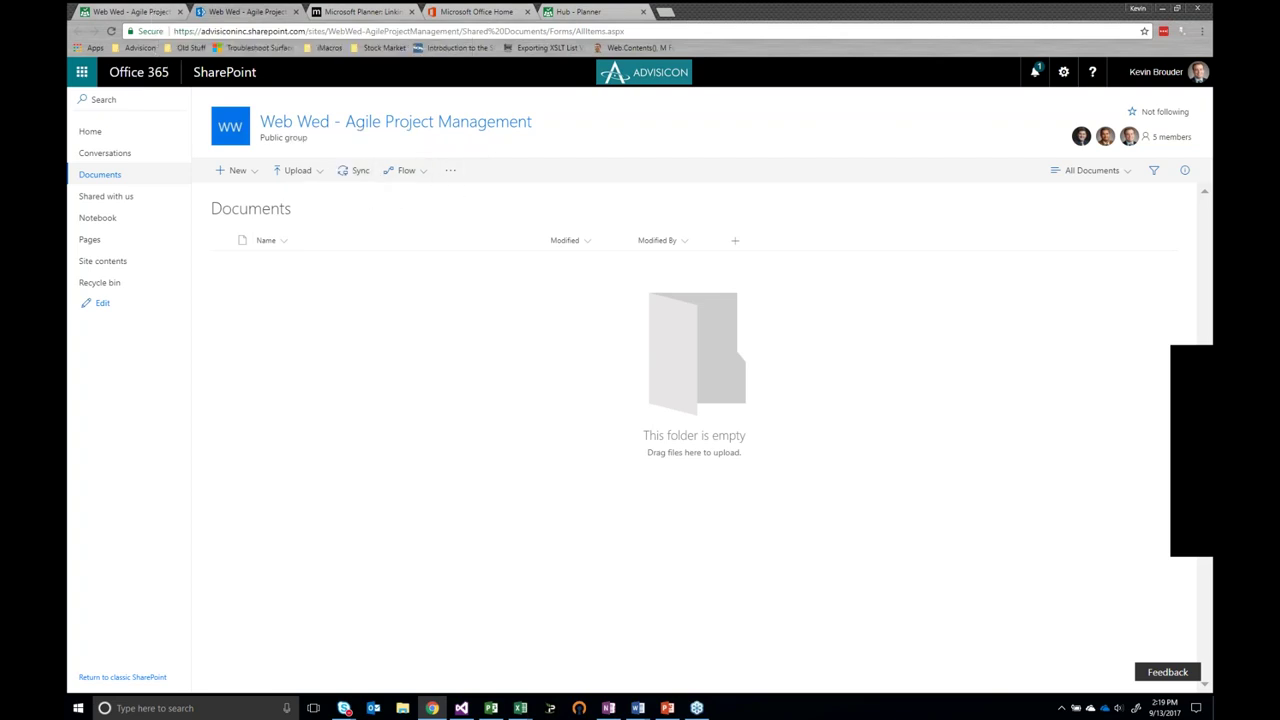
From the Planner charts page, open the plan's OneNote notebook on the Team Plan Meeting Notes page
{"action": "left_click", "coordinate": [143, 20]}
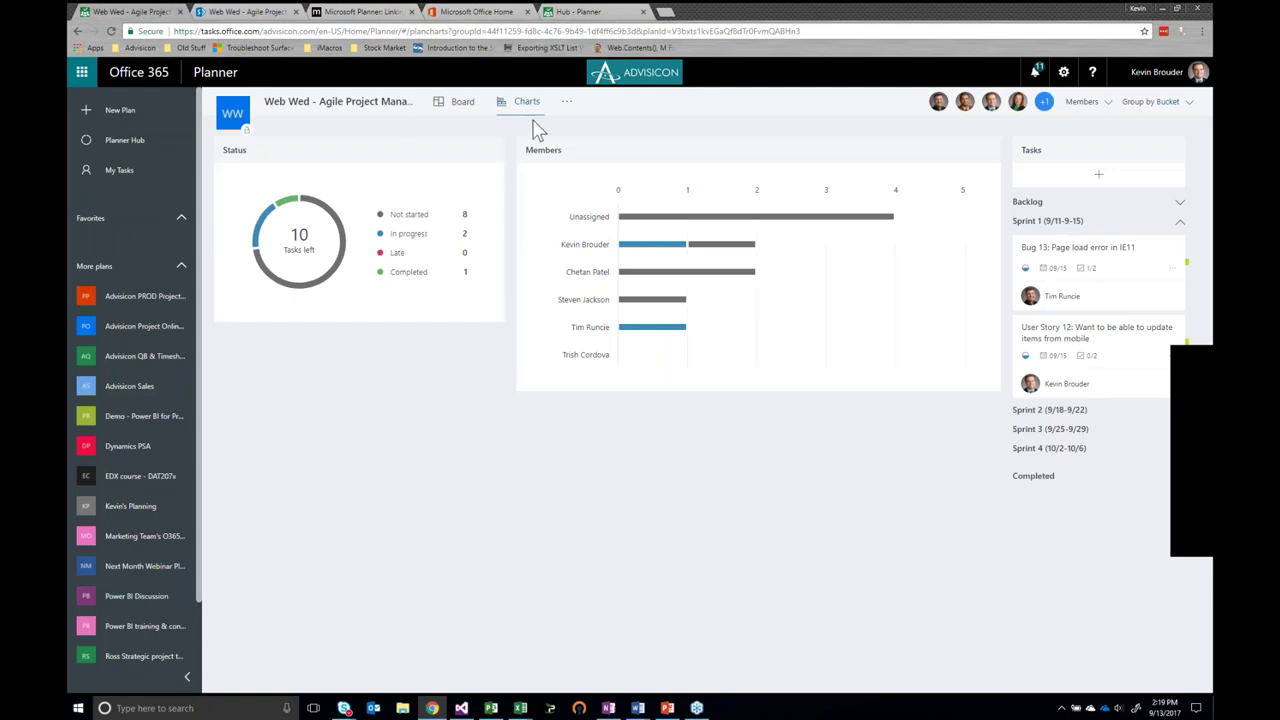
{"action": "left_click", "coordinate": [566, 104]}
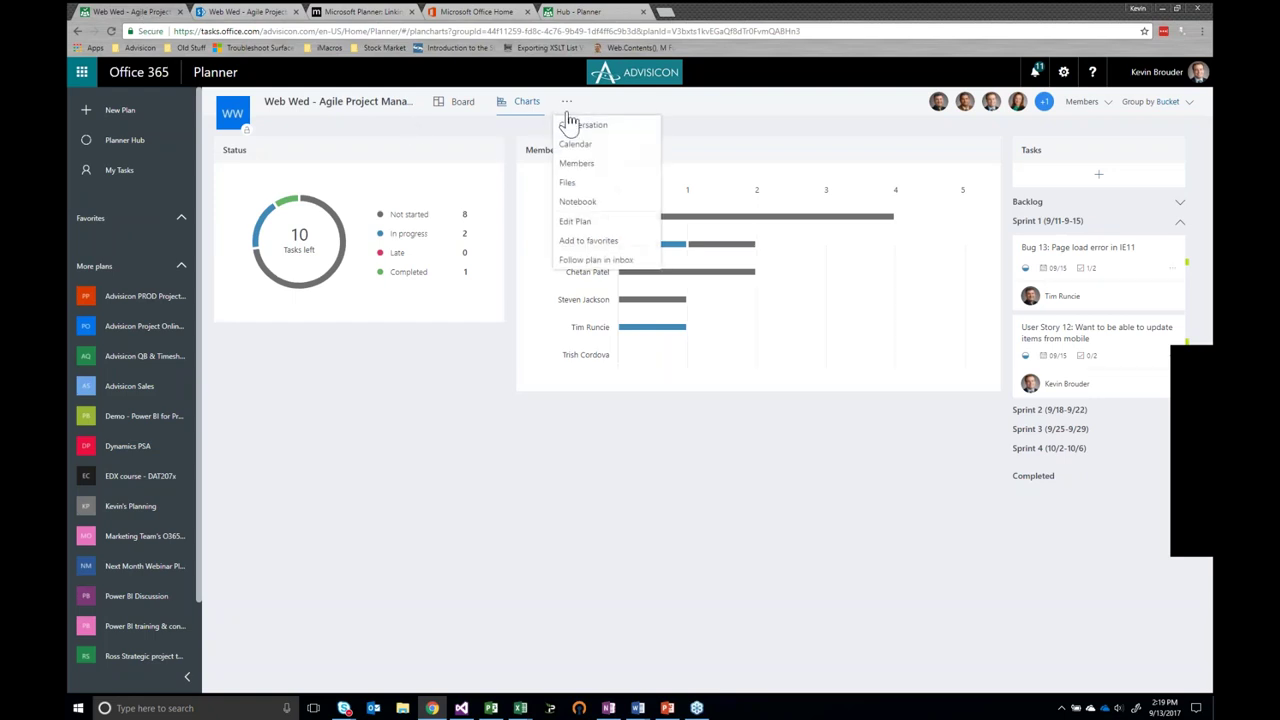
{"action": "left_click", "coordinate": [587, 210]}
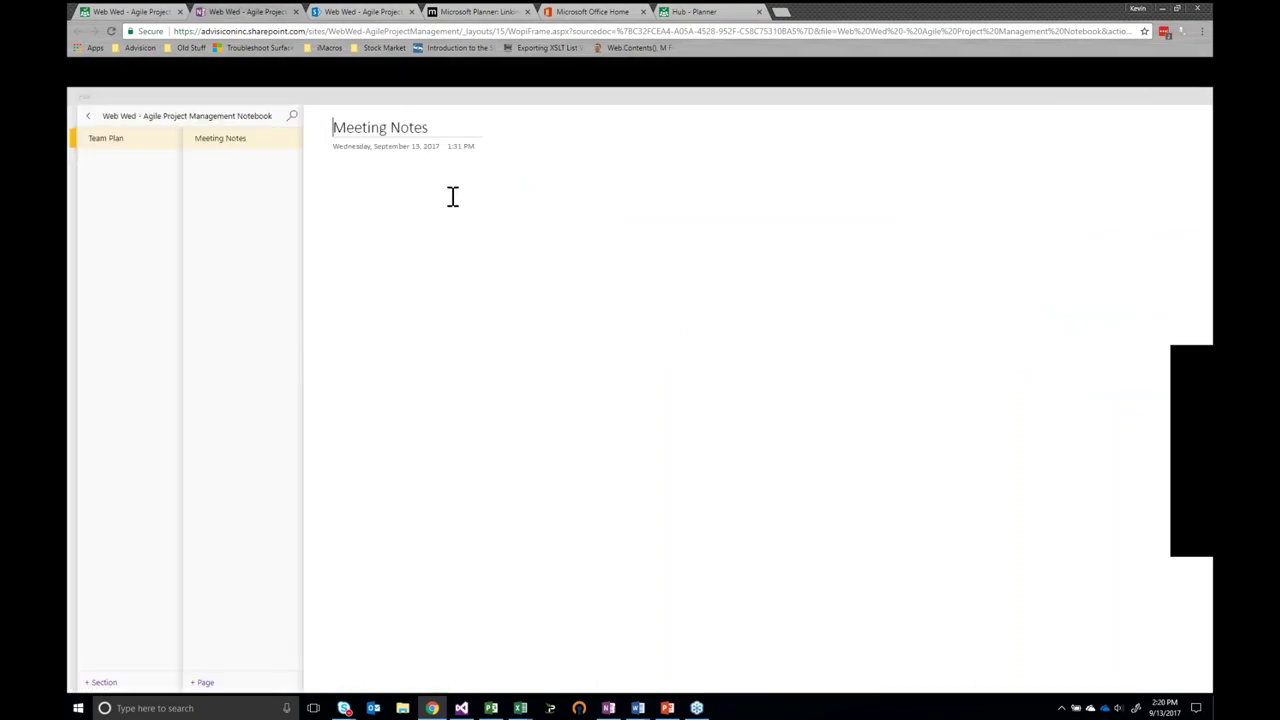
{"action": "key", "text": "Return"}
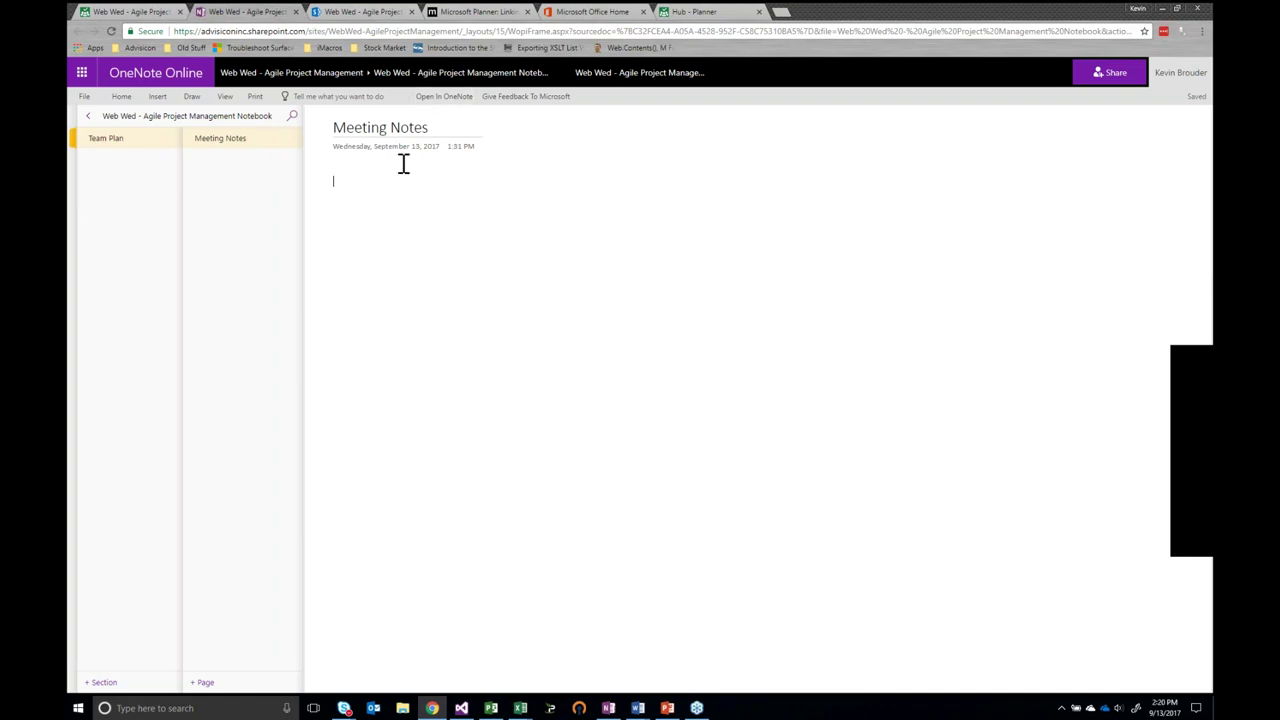
{"action": "left_click", "coordinate": [84, 96]}
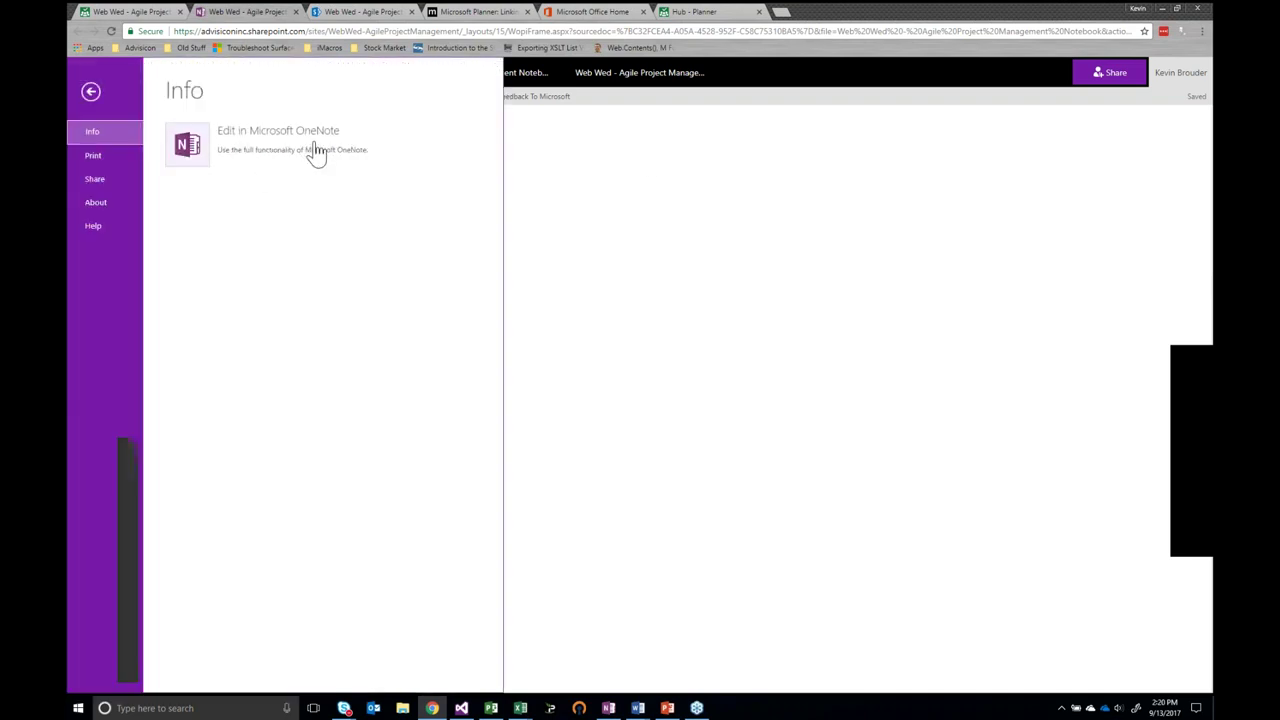
{"action": "left_click", "coordinate": [604, 208]}
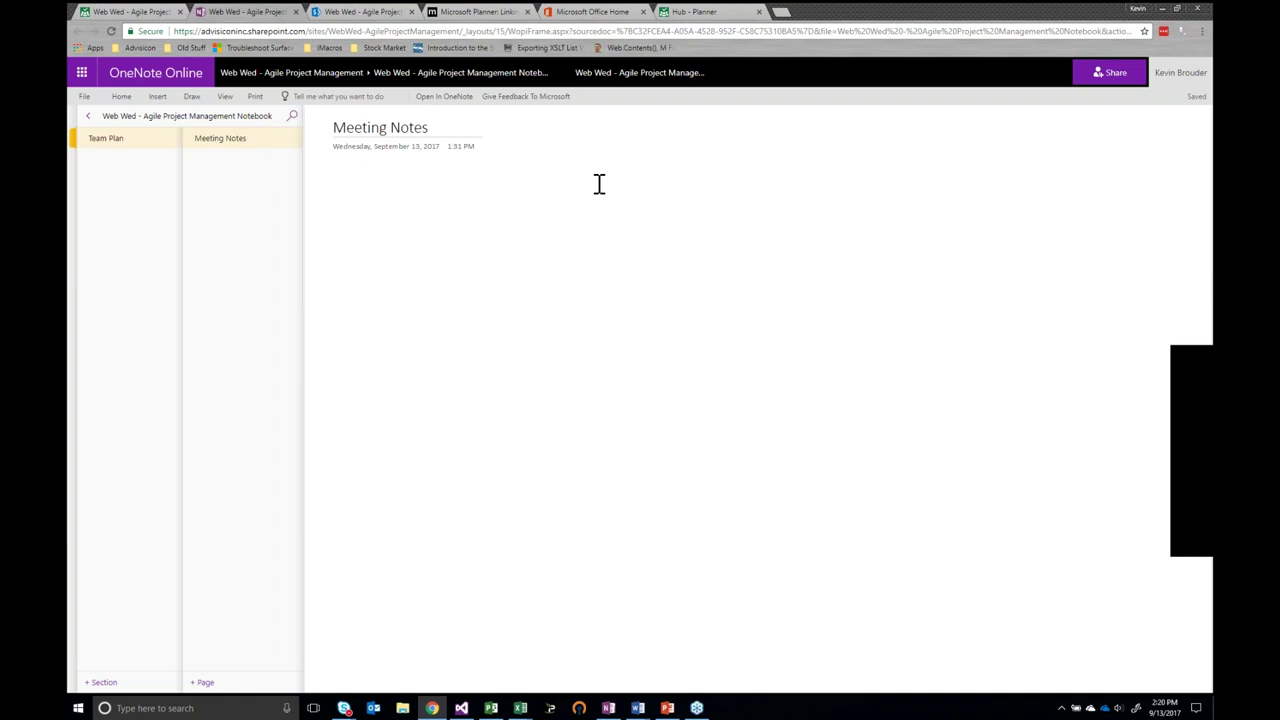
{"action": "left_click", "coordinate": [437, 236]}
Go back to the Web Wed Charts page and show the plan resources menu
{"action": "left_click", "coordinate": [152, 18]}
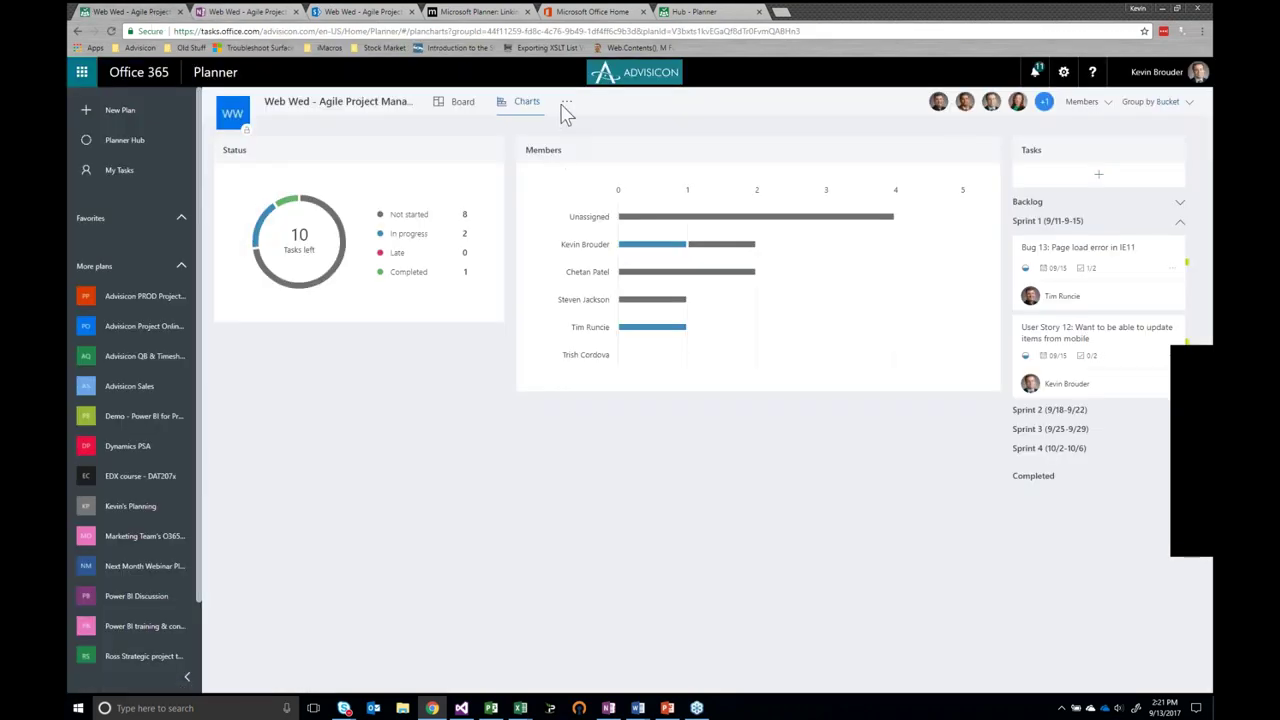
{"action": "left_click", "coordinate": [567, 106]}
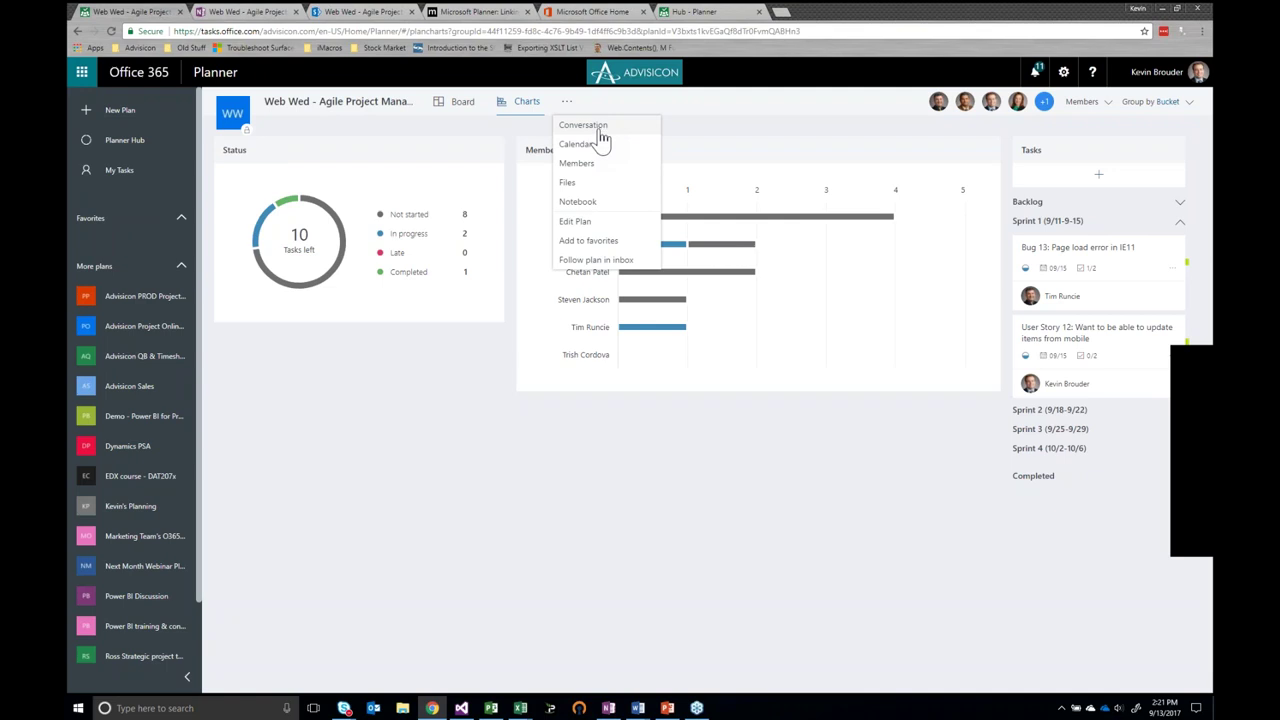
{"action": "left_click", "coordinate": [508, 130]}
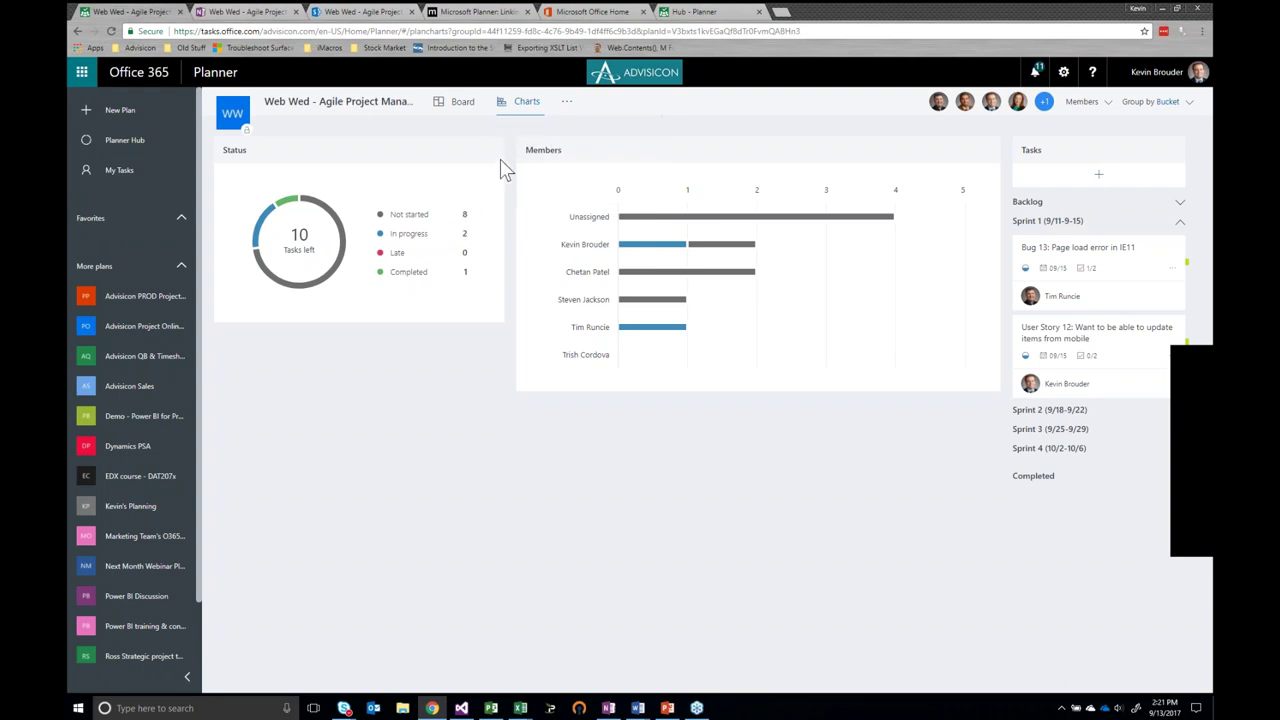
{"action": "left_click", "coordinate": [566, 104]}
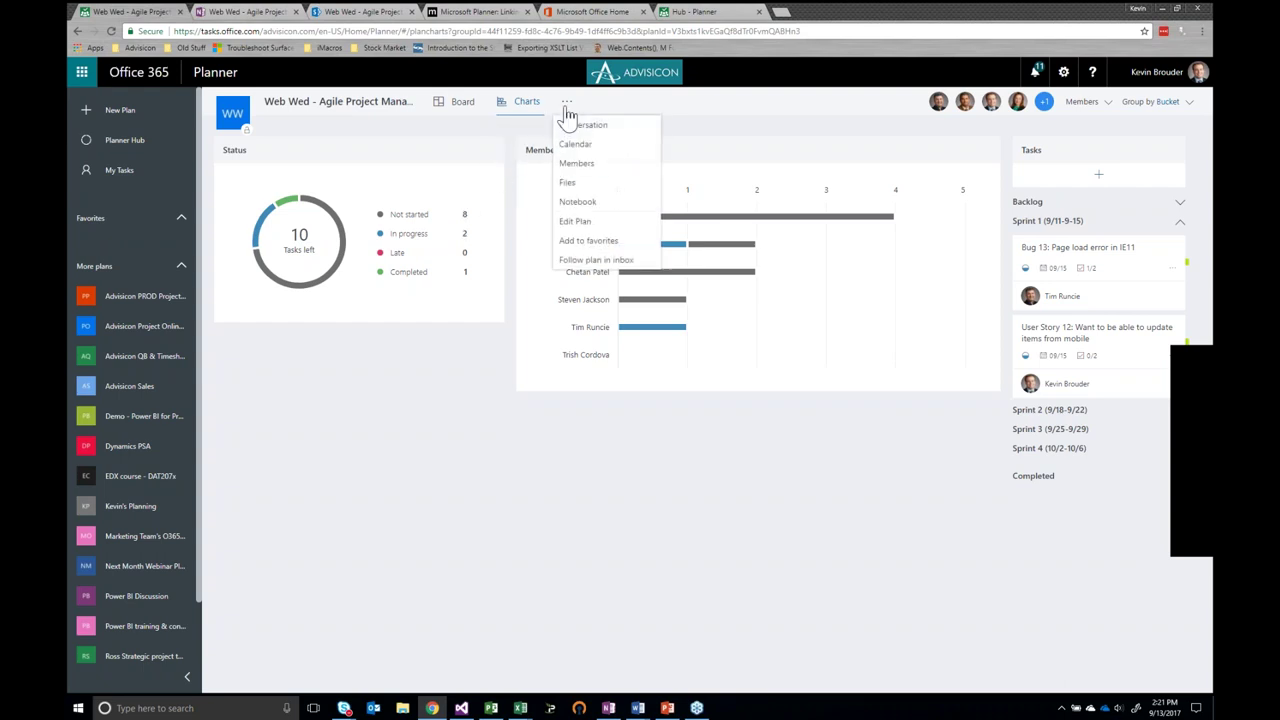
{"action": "left_click", "coordinate": [478, 140]}
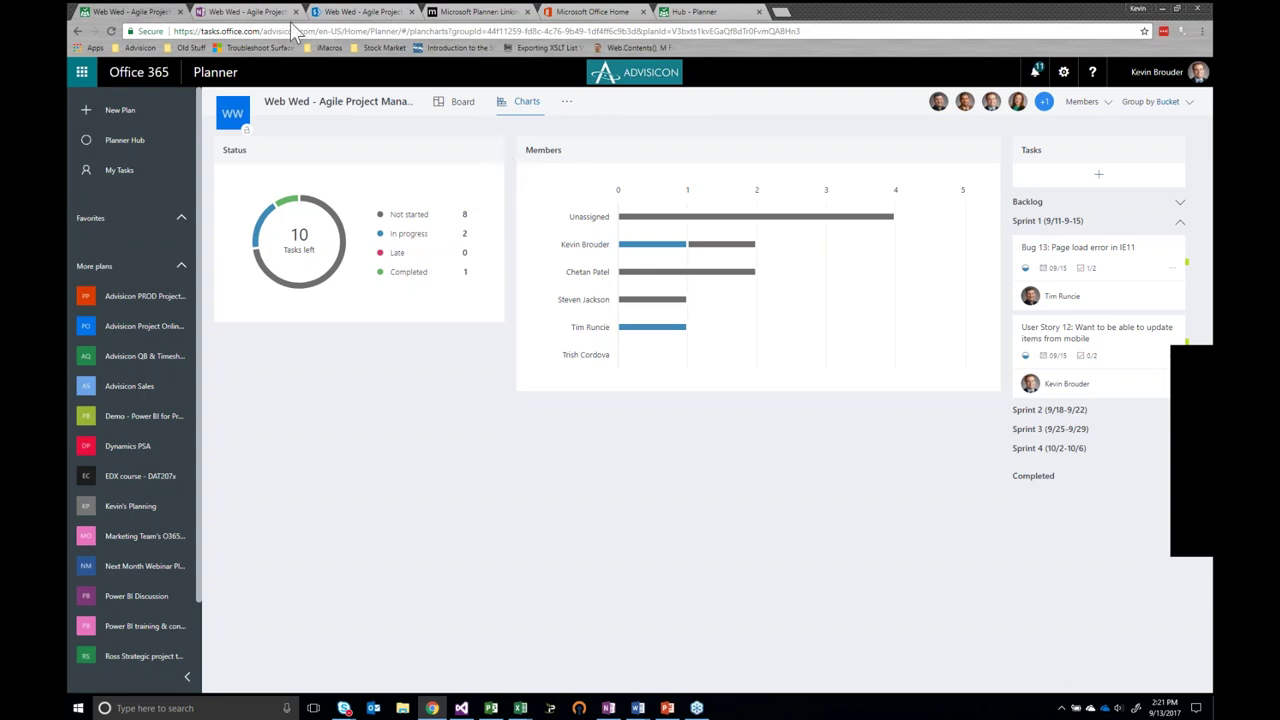
Switch to the 'Microsoft Planner: Linking Plans' blog post and scroll through its screenshots
{"action": "left_click", "coordinate": [471, 12]}
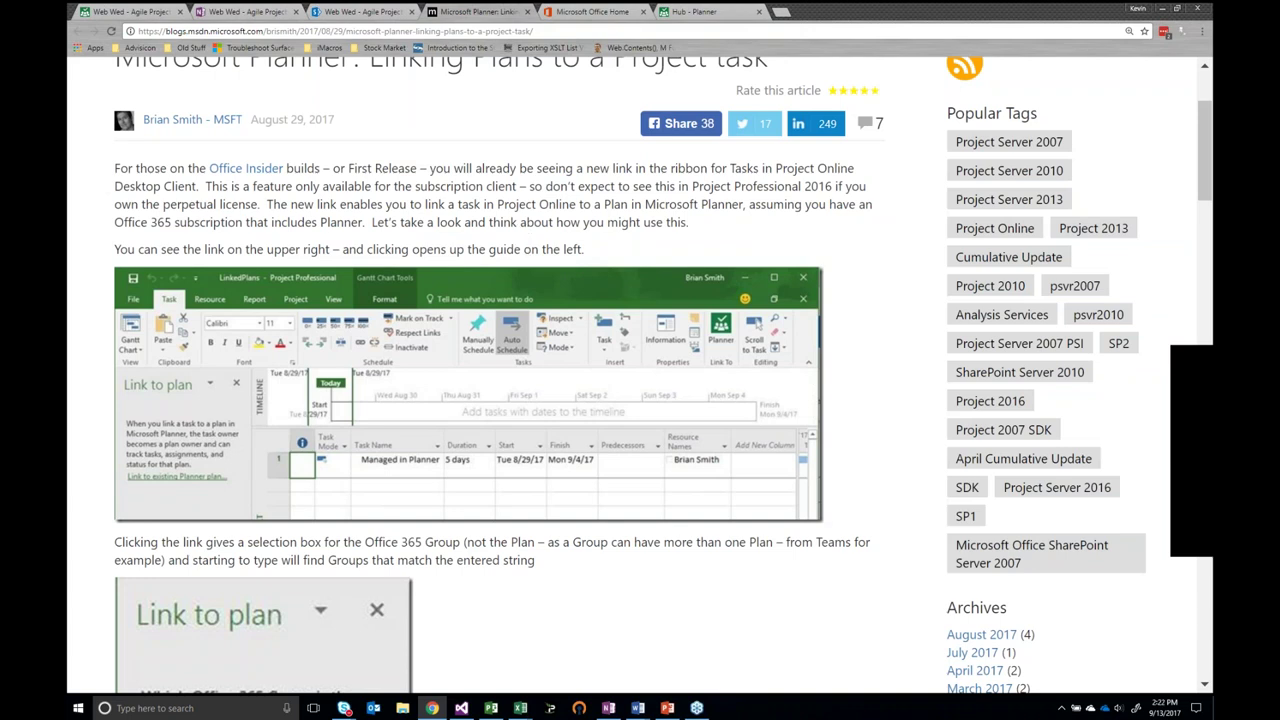
{"action": "scroll", "coordinate": [660, 360], "scroll_direction": "down", "scroll_amount": 1}
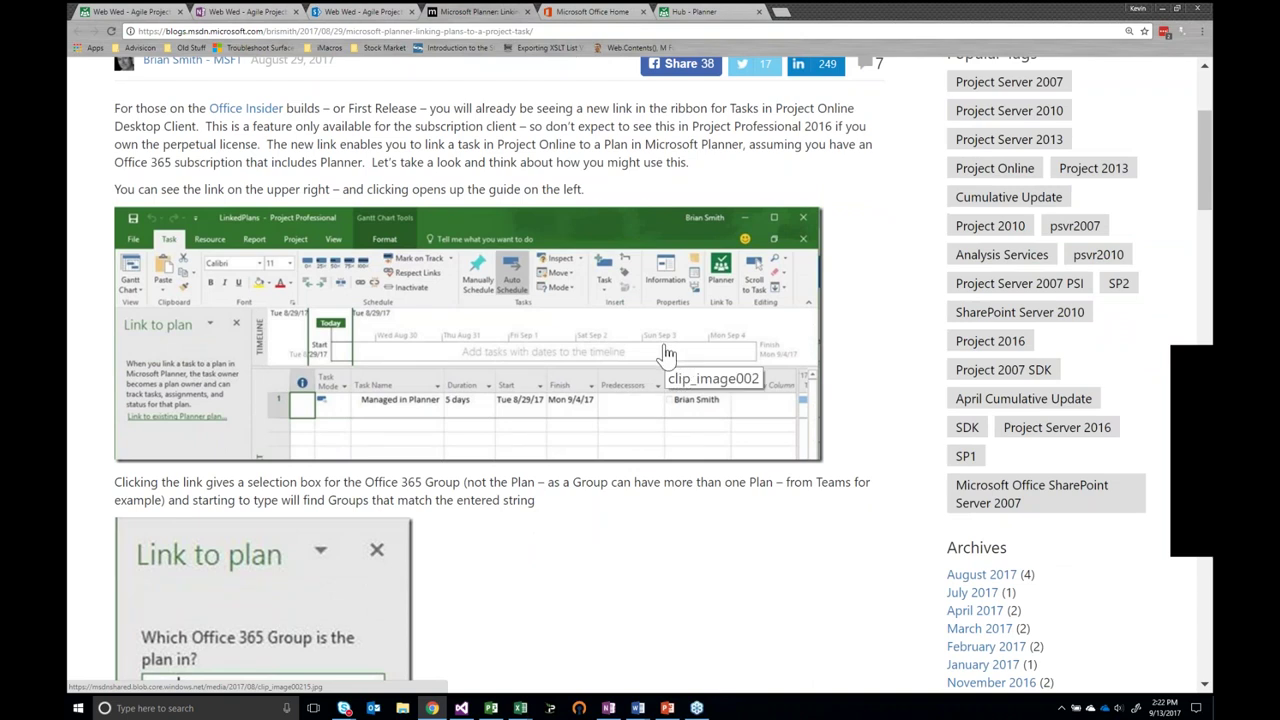
{"action": "scroll", "coordinate": [666, 354], "scroll_direction": "down", "scroll_amount": 1}
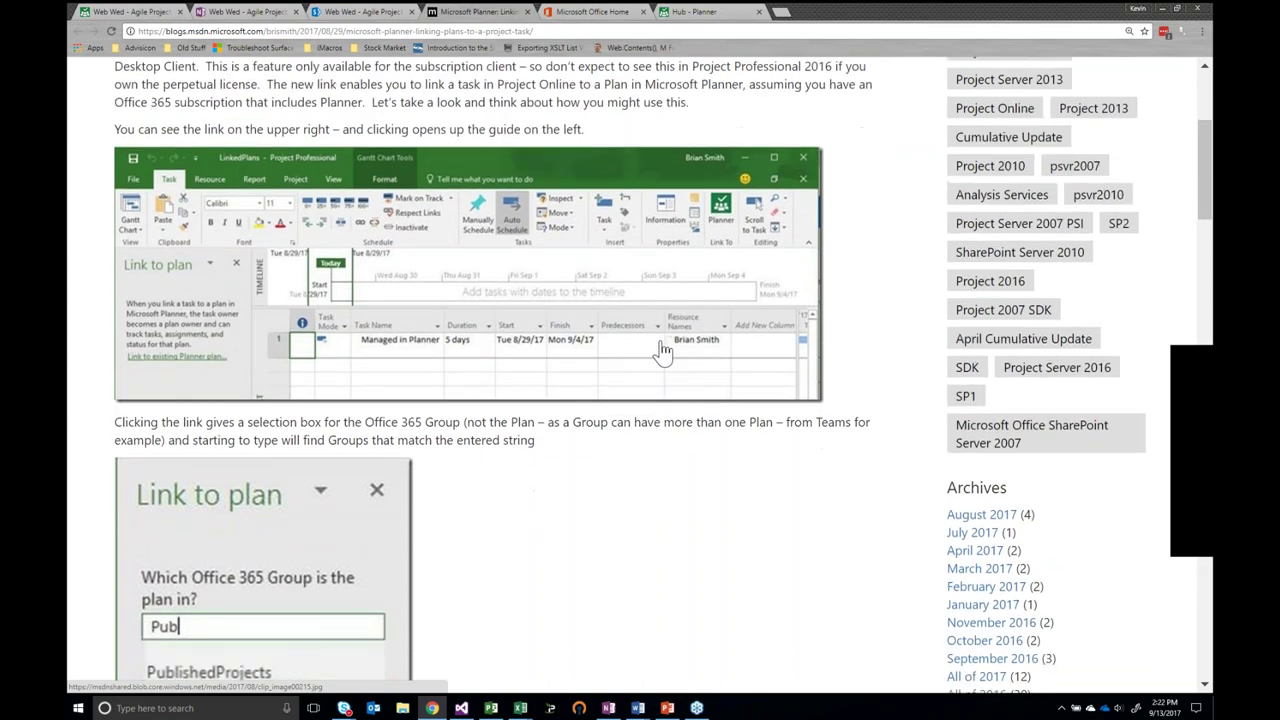
{"action": "scroll", "coordinate": [662, 350], "scroll_direction": "down", "scroll_amount": 3}
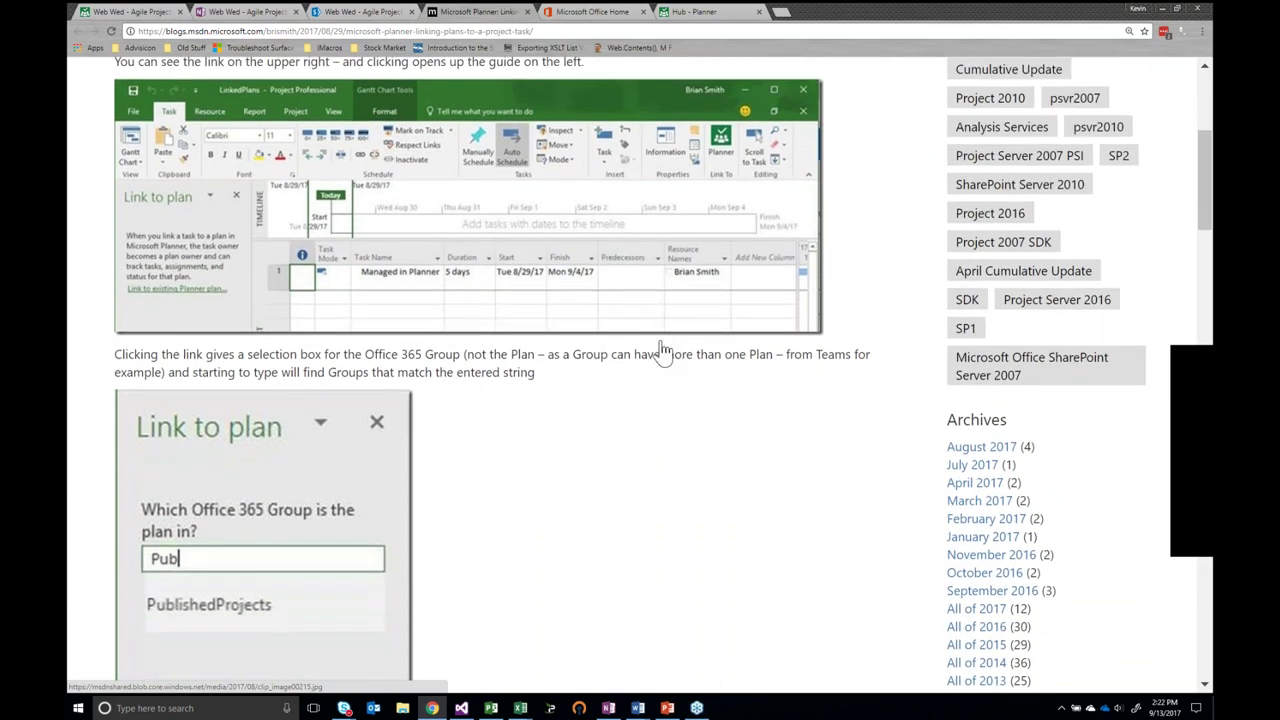
{"action": "scroll", "coordinate": [619, 375], "scroll_direction": "down", "scroll_amount": 2}
{"action": "scroll", "coordinate": [619, 375], "scroll_direction": "down", "scroll_amount": 3}
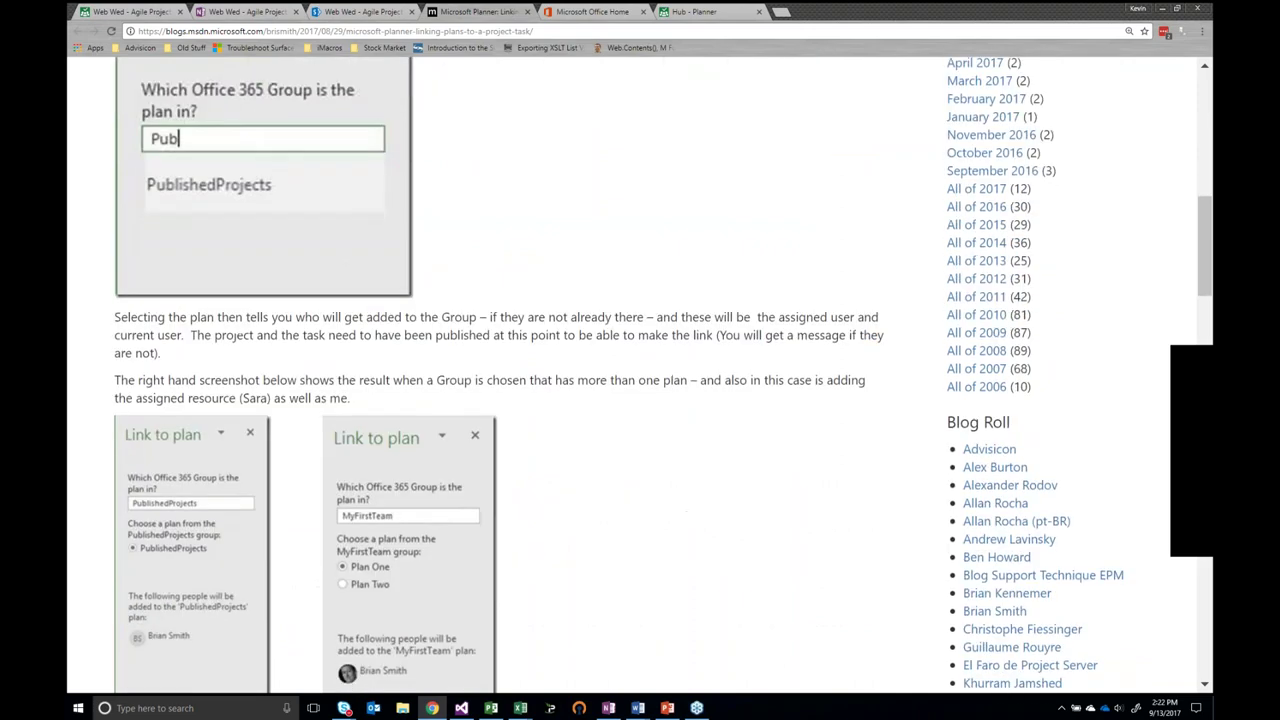
{"action": "scroll", "coordinate": [968, 603], "scroll_direction": "down", "scroll_amount": 6}
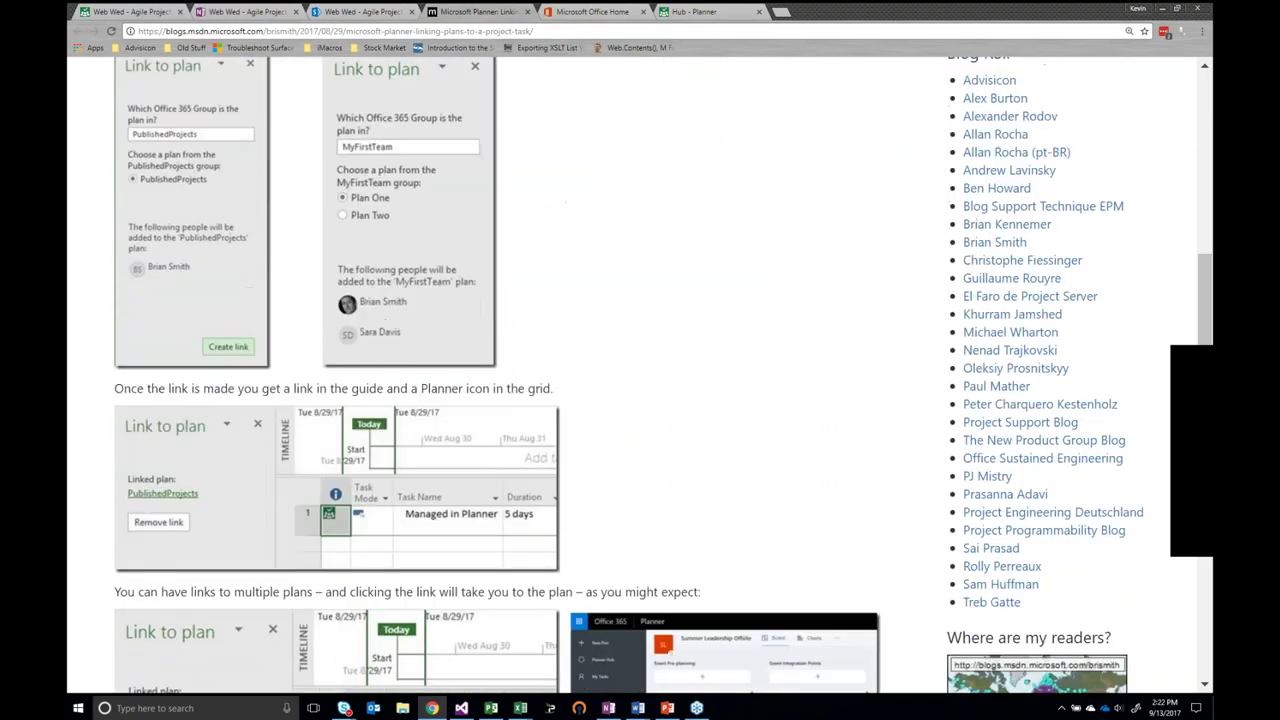
{"action": "scroll", "coordinate": [640, 380], "scroll_direction": "down", "scroll_amount": 9}
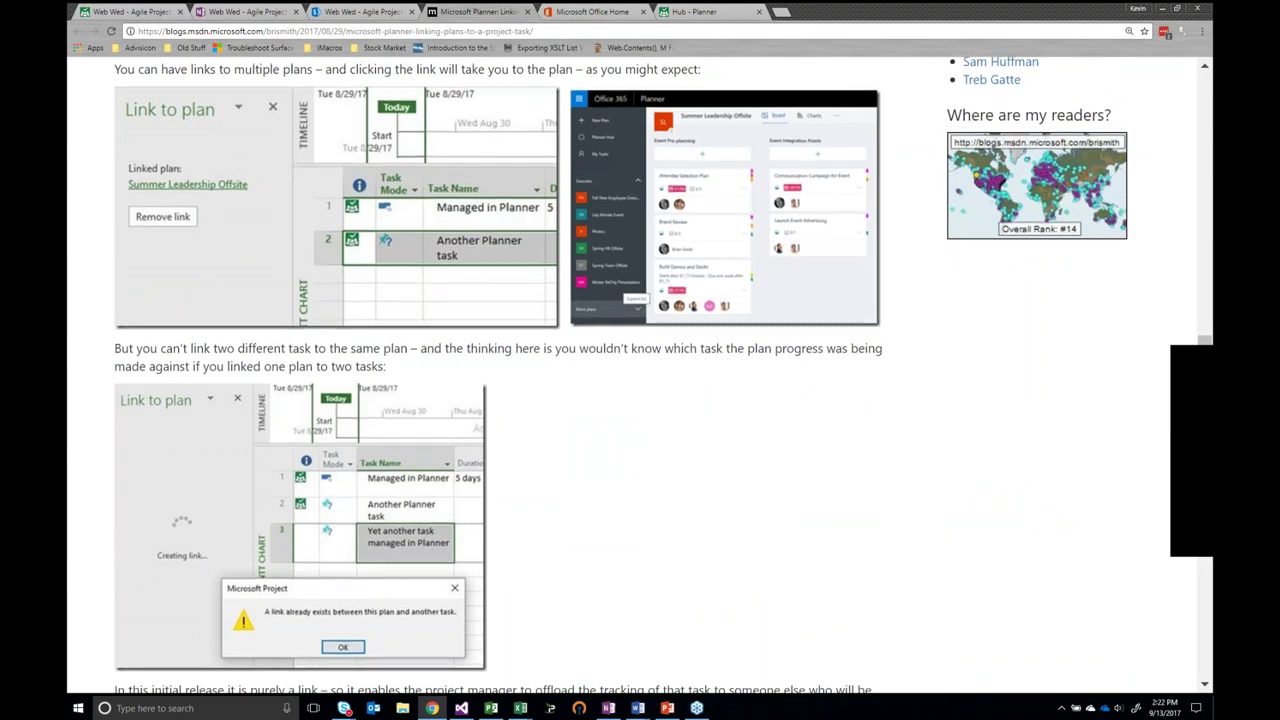
{"action": "scroll", "coordinate": [500, 380], "scroll_direction": "up", "scroll_amount": 18}
Switch to PowerPoint and start the slideshow from the Advisicon Webinar title slide
{"action": "left_click", "coordinate": [160, 20]}
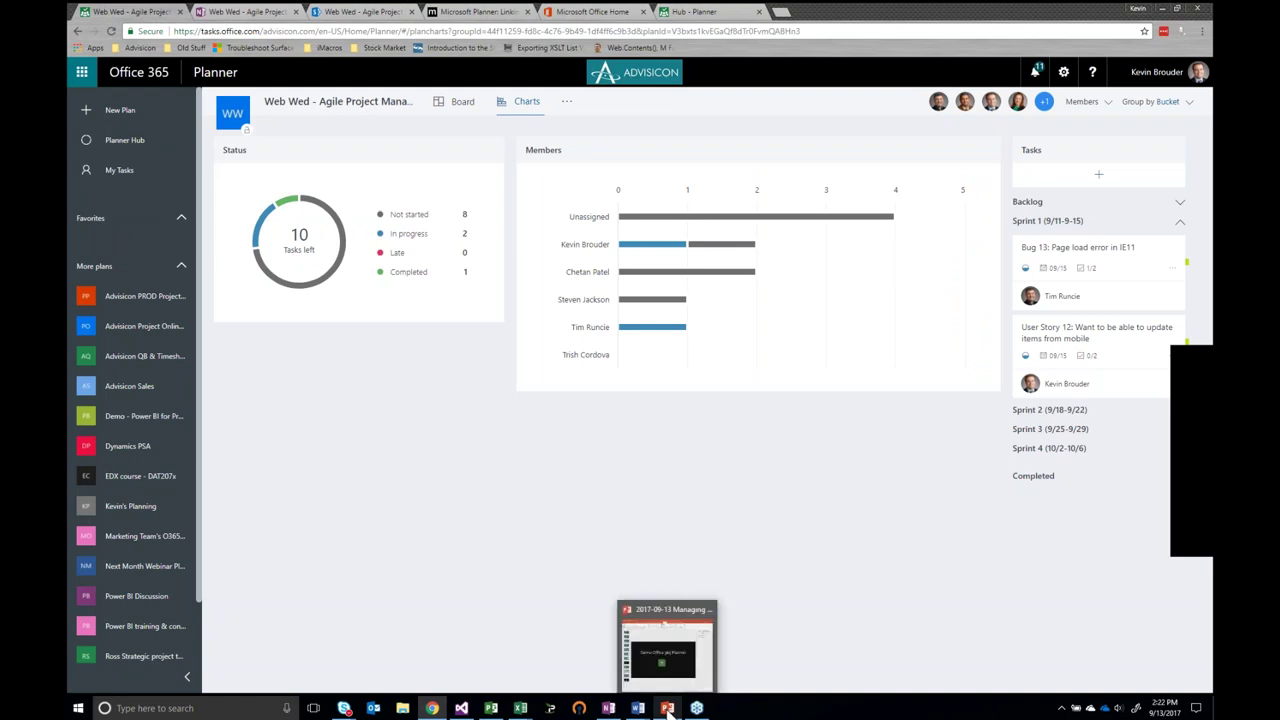
{"action": "left_click", "coordinate": [668, 708]}
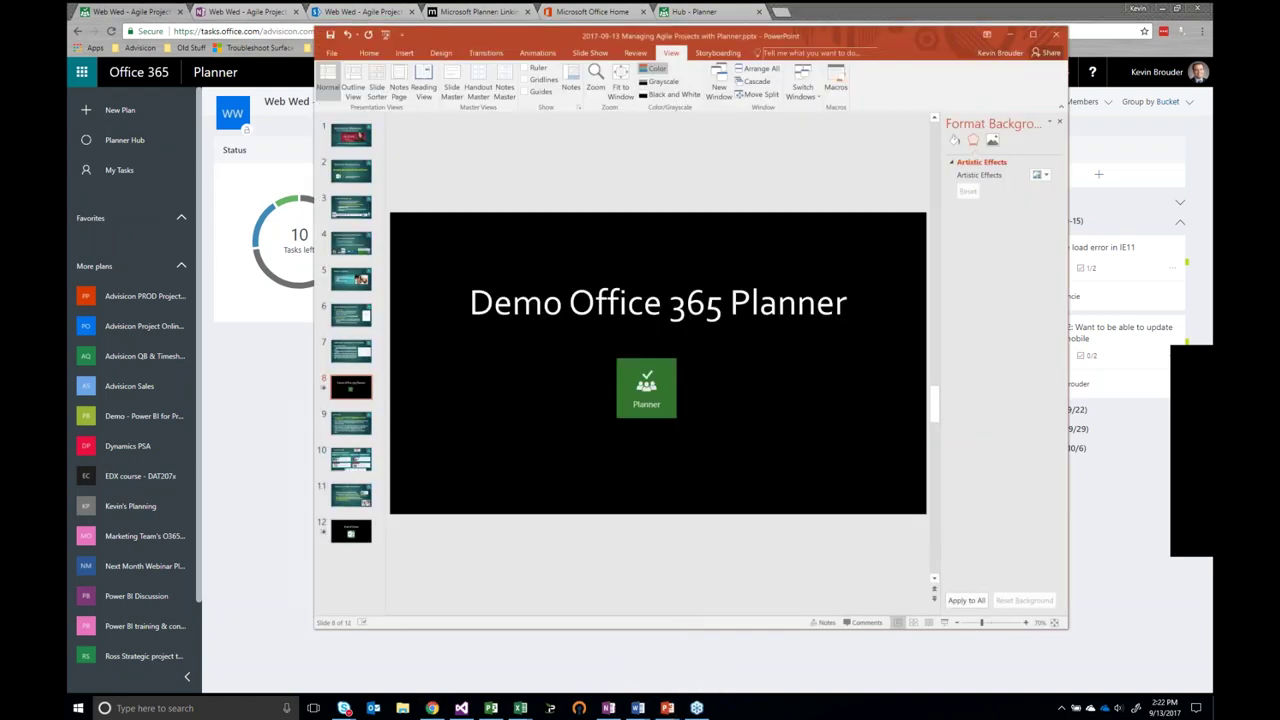
{"action": "key", "text": "F5"}
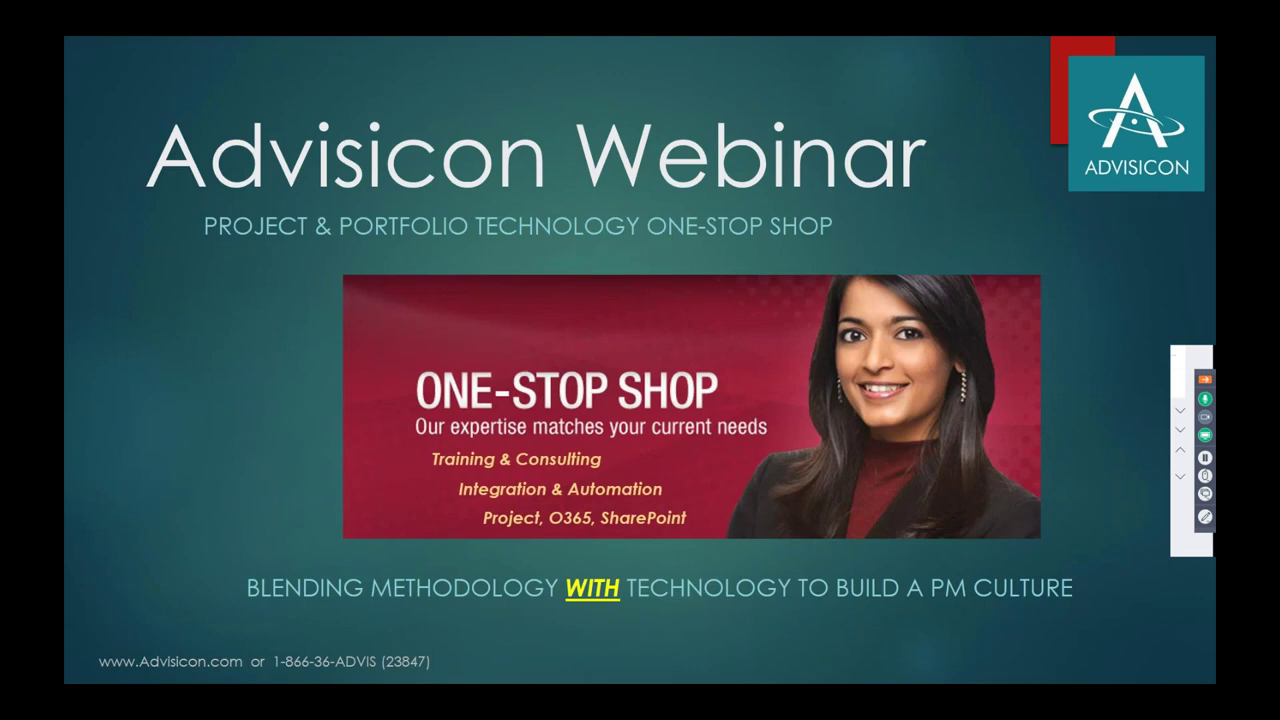